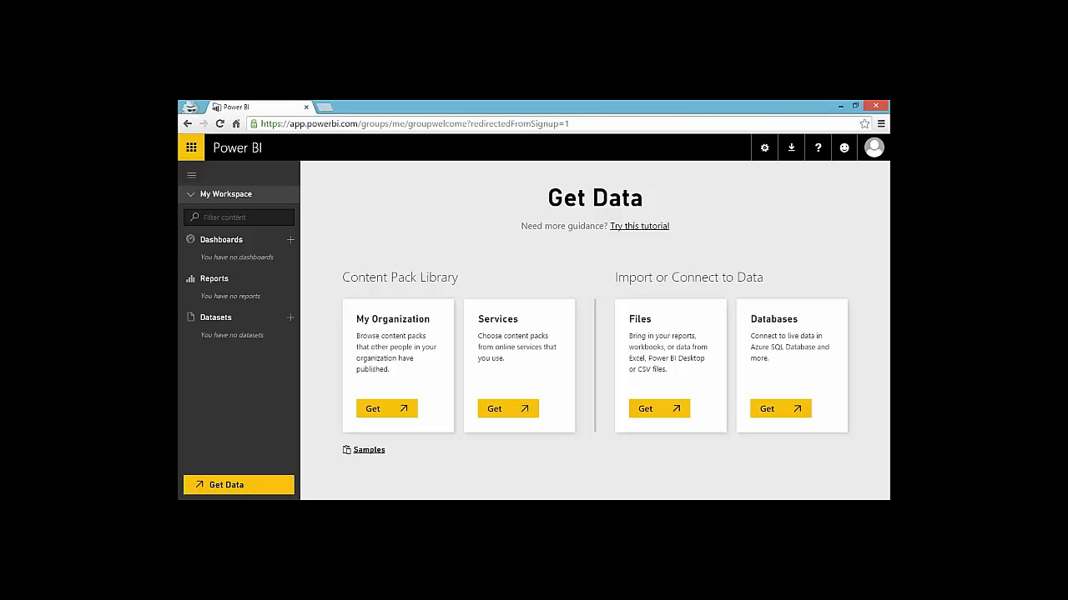
# Browse the Services, Databases & More and Files data source options in Get Data
pyautogui.click(507, 411)
pyautogui.click(771, 409)
pyautogui.click(655, 409)
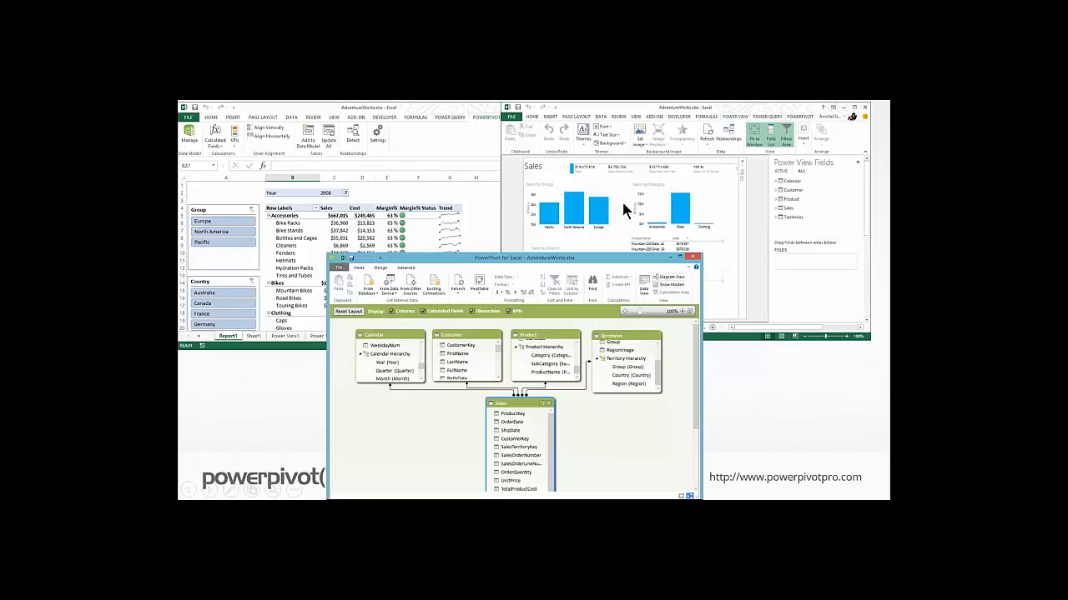
# Upload AdventureWorks.xlsx from this computer and view the finished import on its new dashboard
pyautogui.click(738, 399)
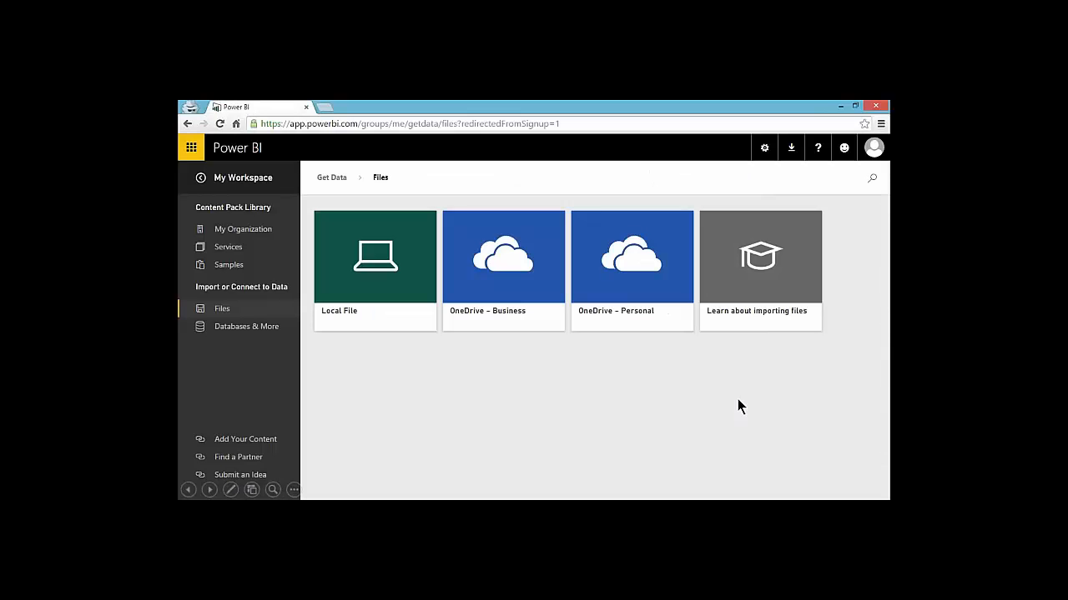
pyautogui.click(426, 284)
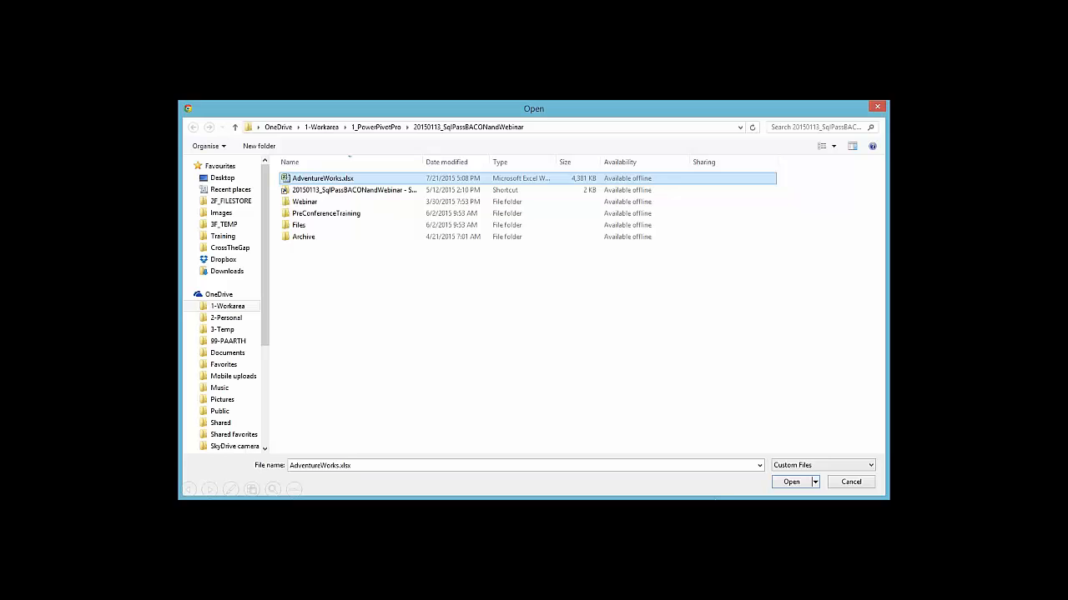
pyautogui.click(790, 483)
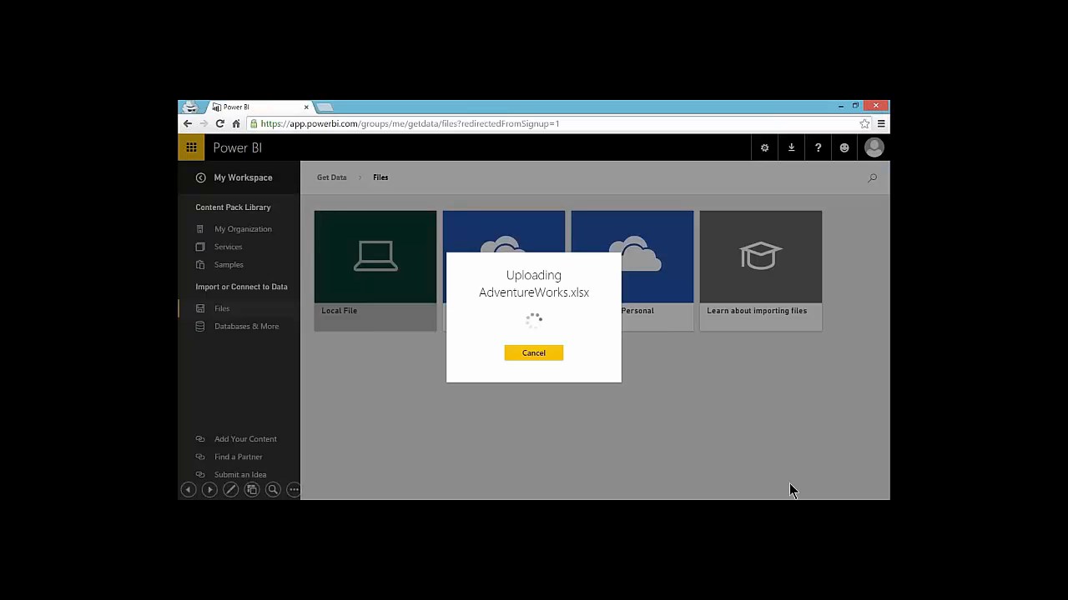
pyautogui.press('Right')
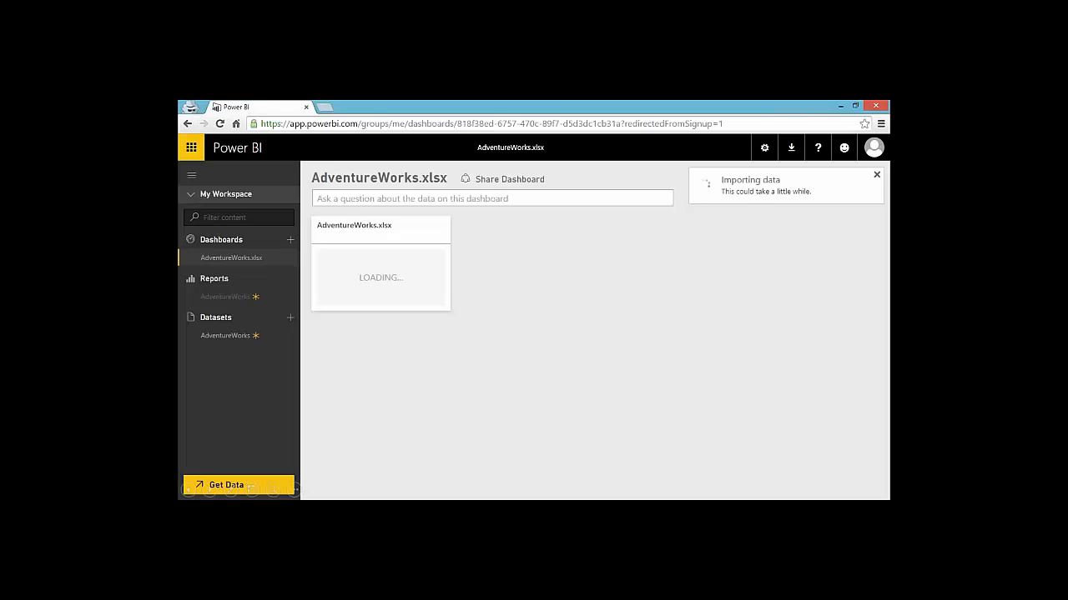
pyautogui.click(723, 222)
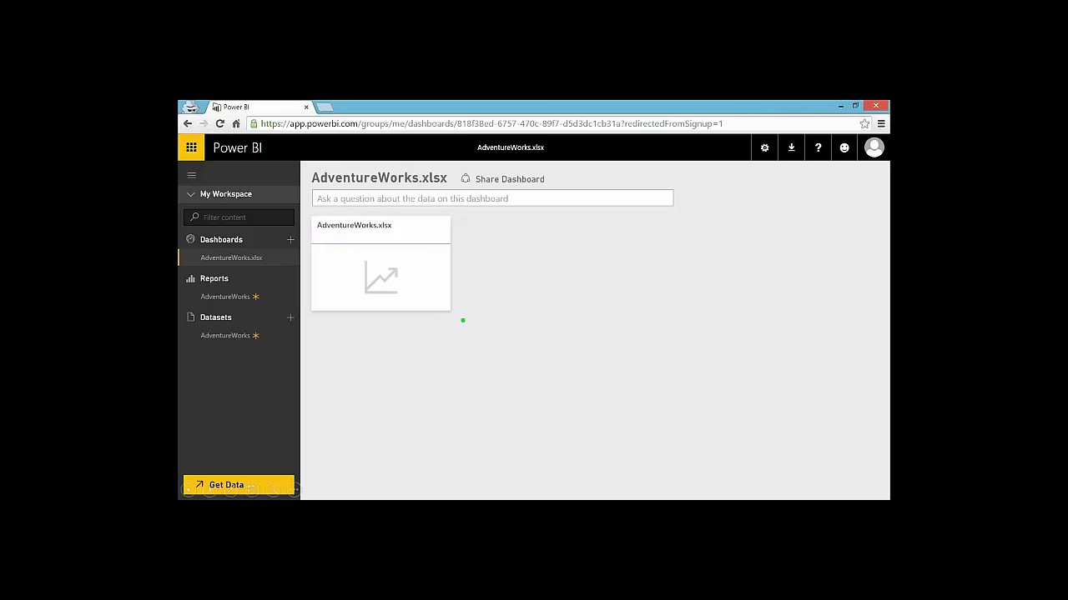
# Preview the AdventureWorks Sales report from the dataset menu, then return to the dashboard and agenda
pyautogui.click(291, 336)
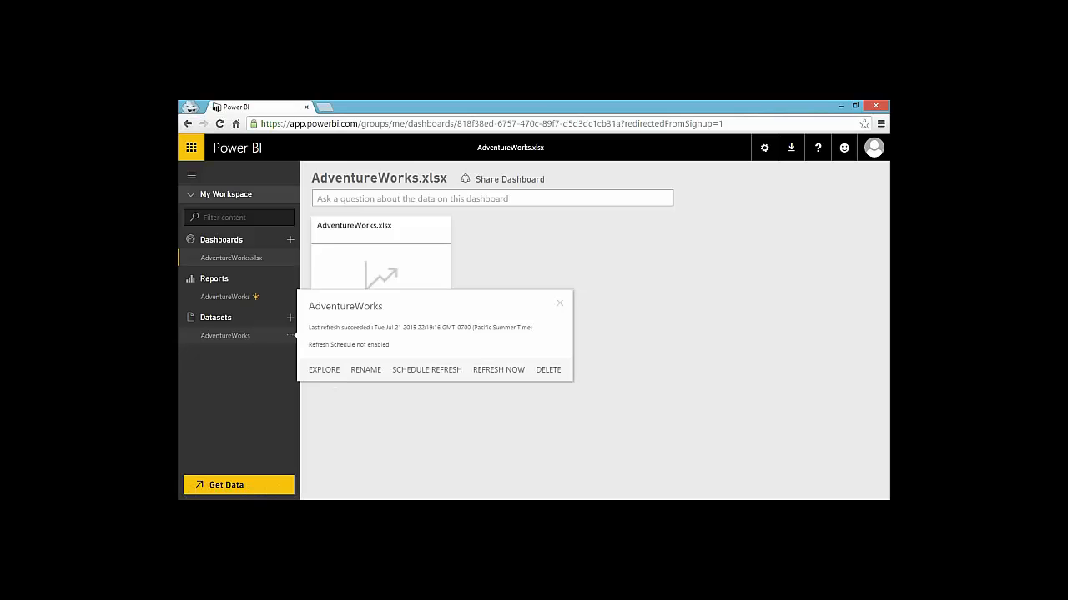
pyautogui.click(256, 339)
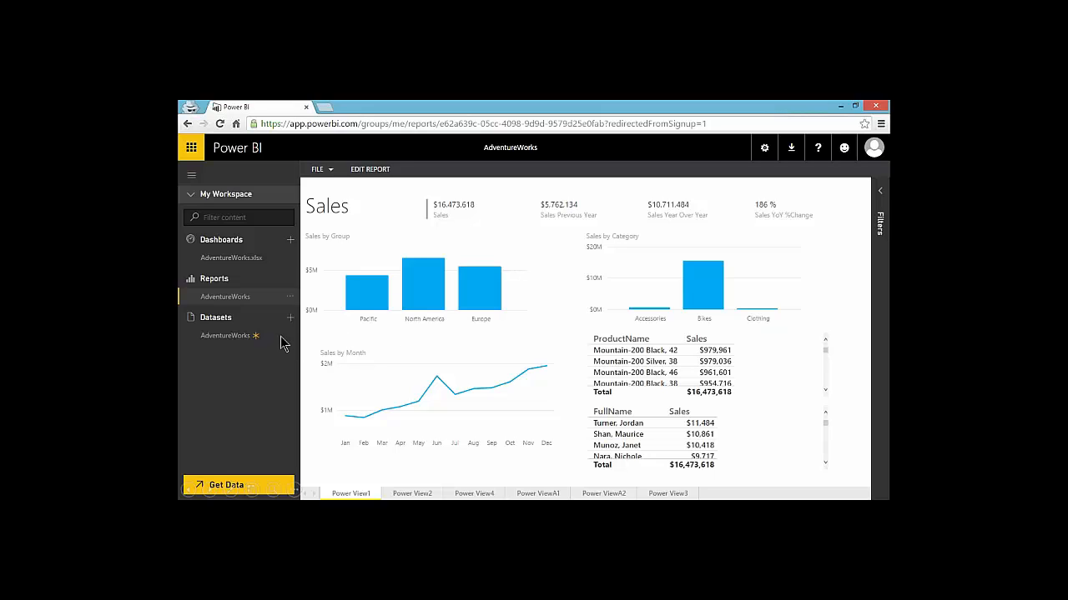
pyautogui.press('Left')
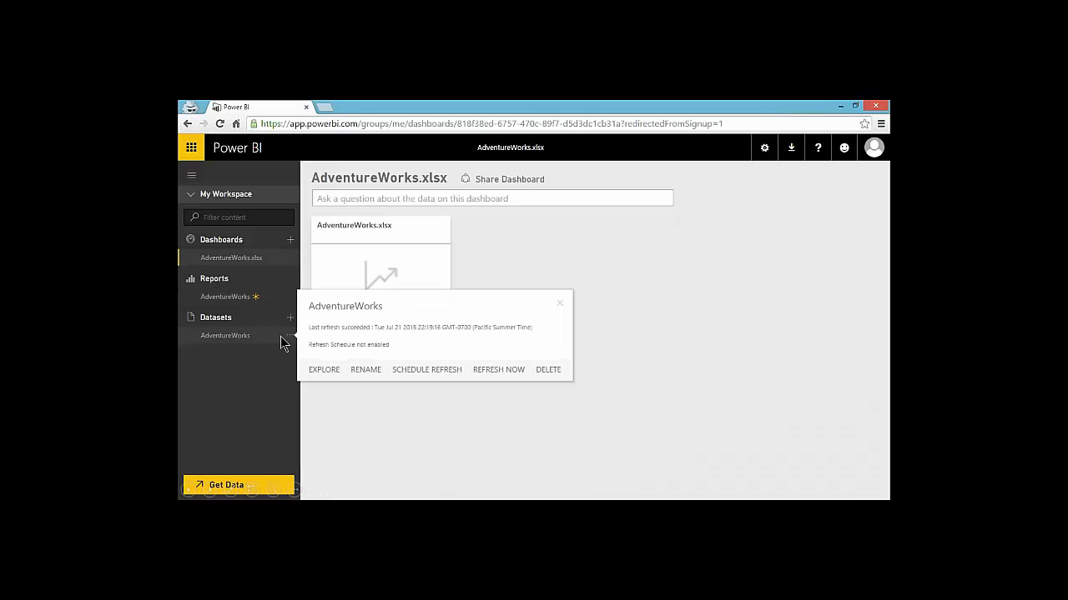
pyautogui.press('Right')
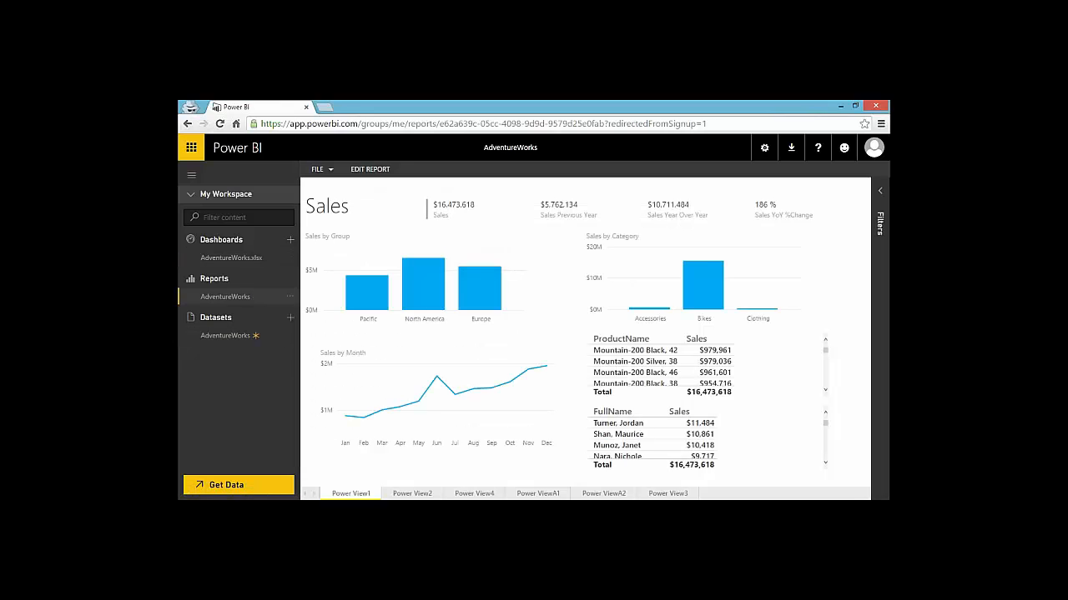
pyautogui.press('Right')
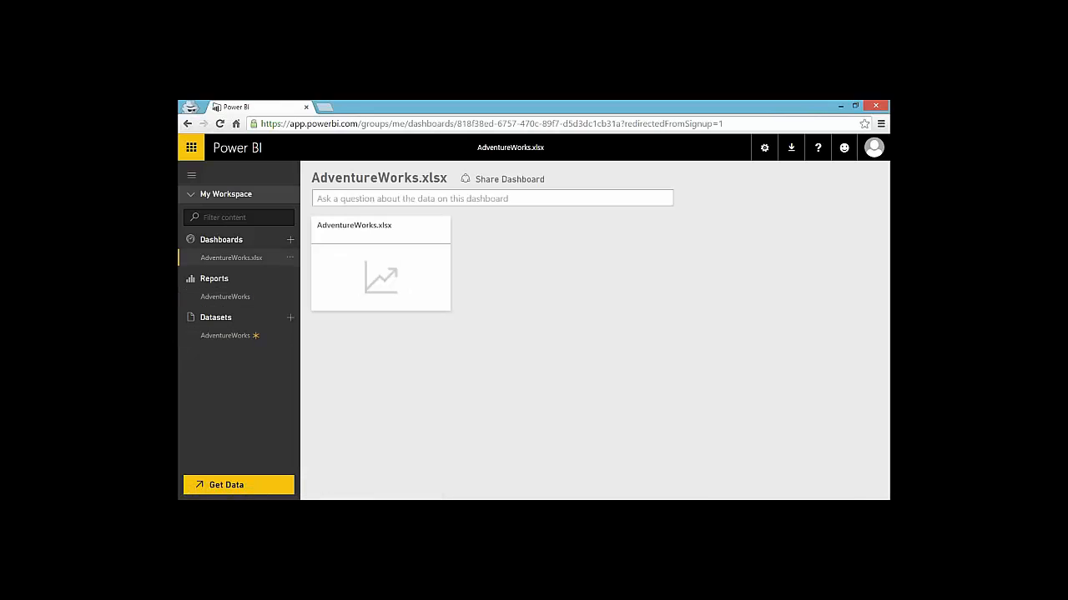
pyautogui.press('Right')
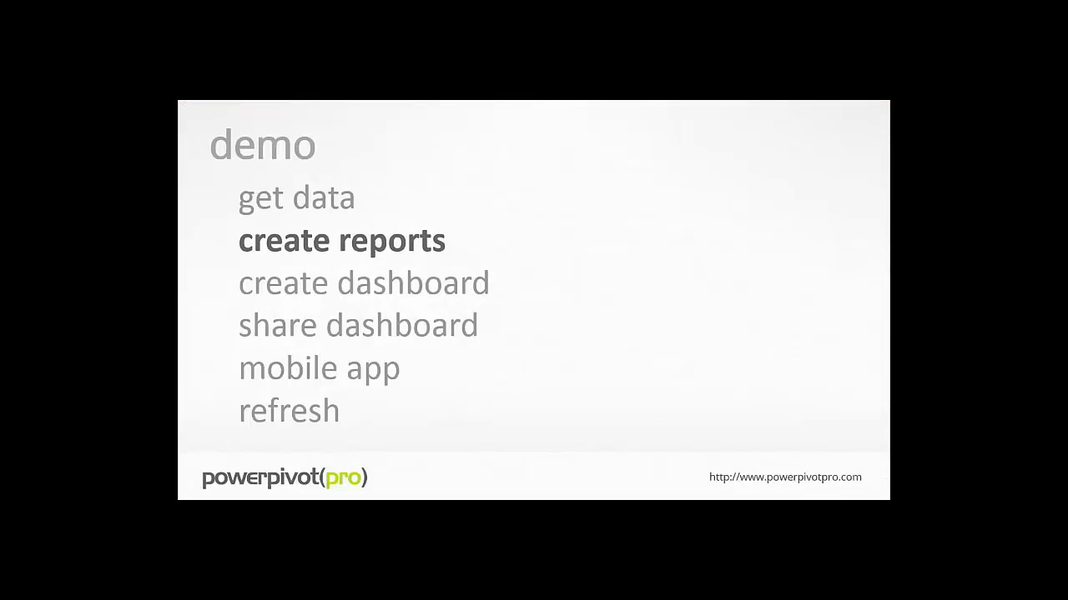
# Explore the AdventureWorks dataset in a new blank report from its options menu
pyautogui.press('Right')
pyautogui.hotkey('alt', 'Tab')
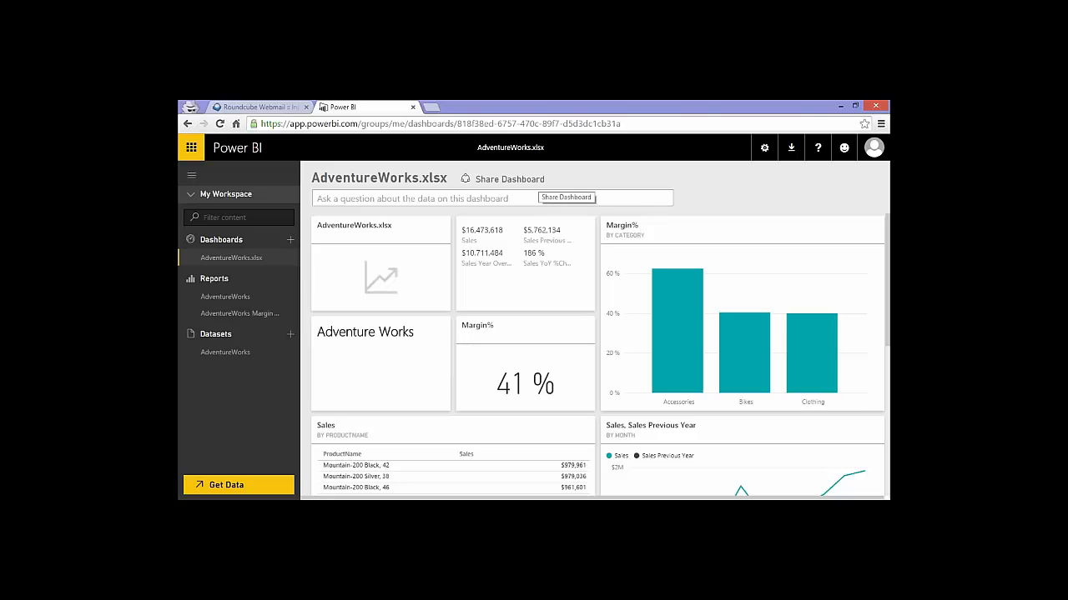
pyautogui.click(290, 355)
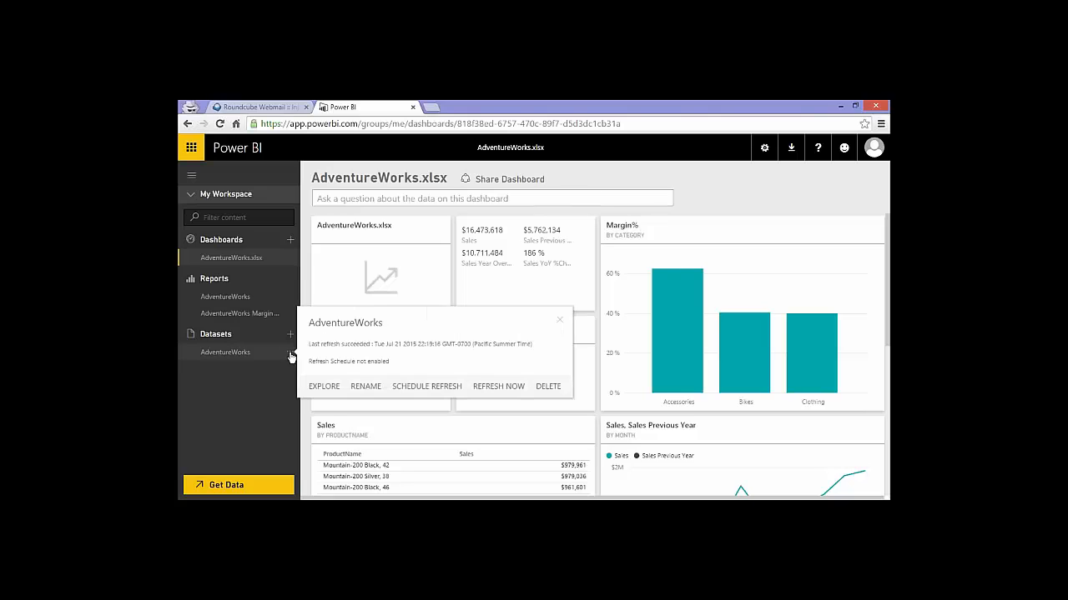
pyautogui.click(325, 388)
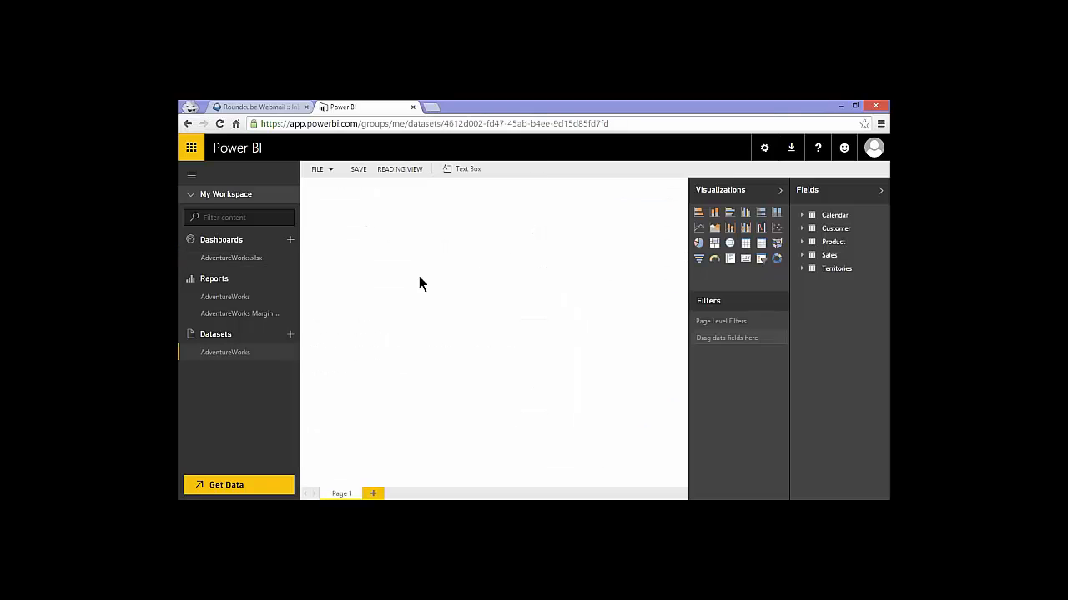
# Build a Sales by Year bar chart from the Calendar Year and Sales fields
pyautogui.click(801, 216)
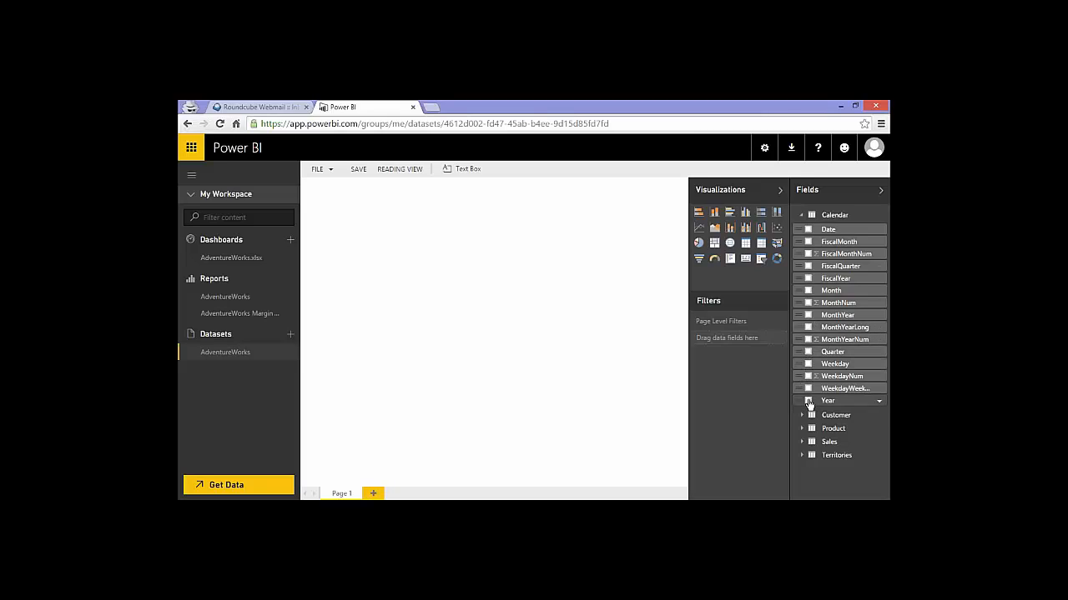
pyautogui.click(808, 401)
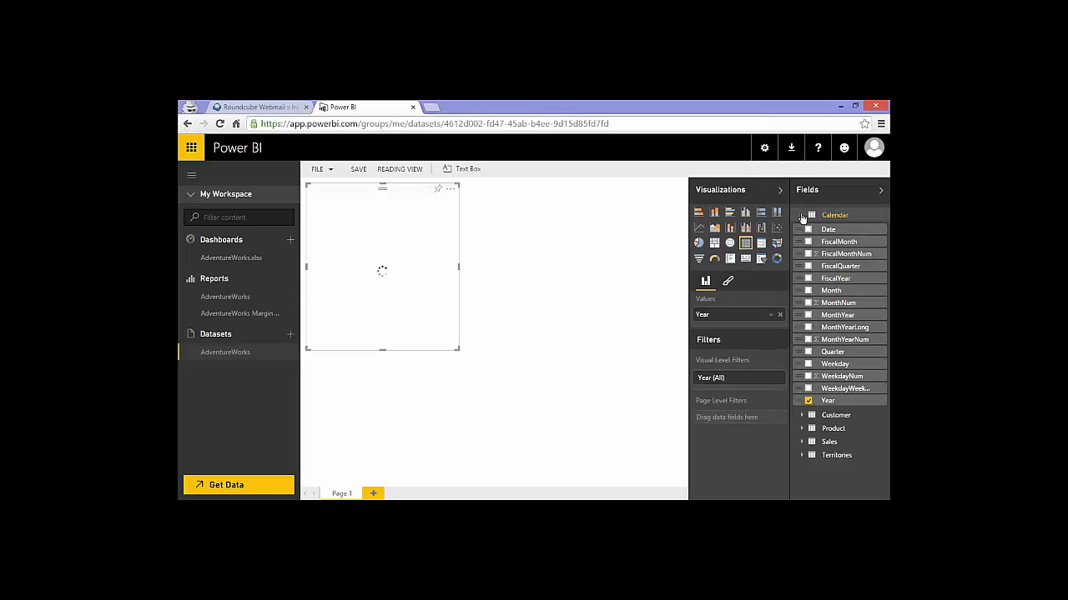
pyautogui.click(802, 215)
pyautogui.click(828, 255)
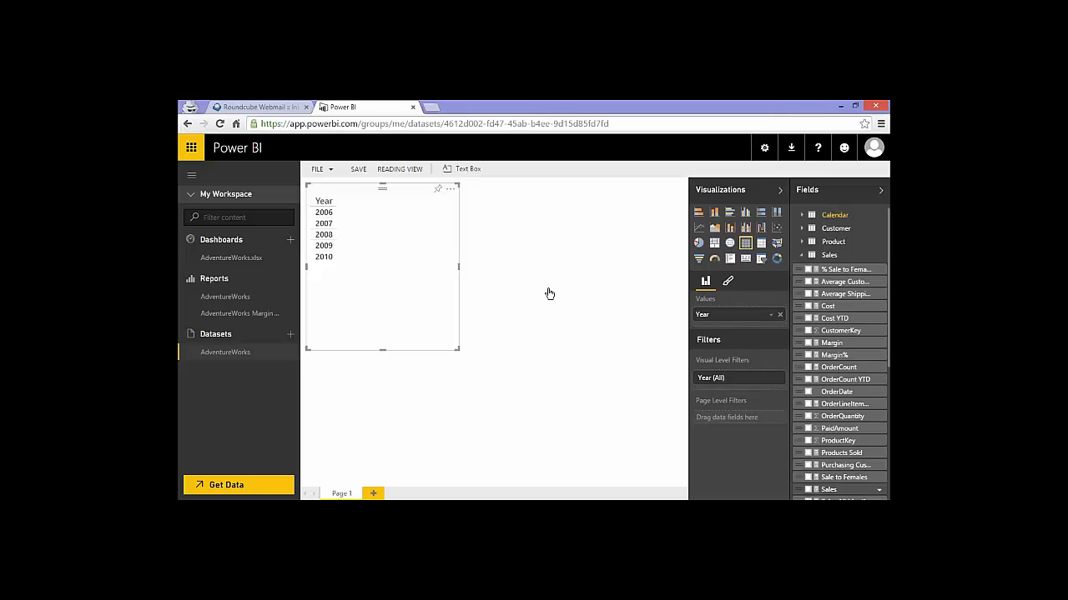
pyautogui.moveTo(515, 269); pyautogui.dragTo(458, 248)
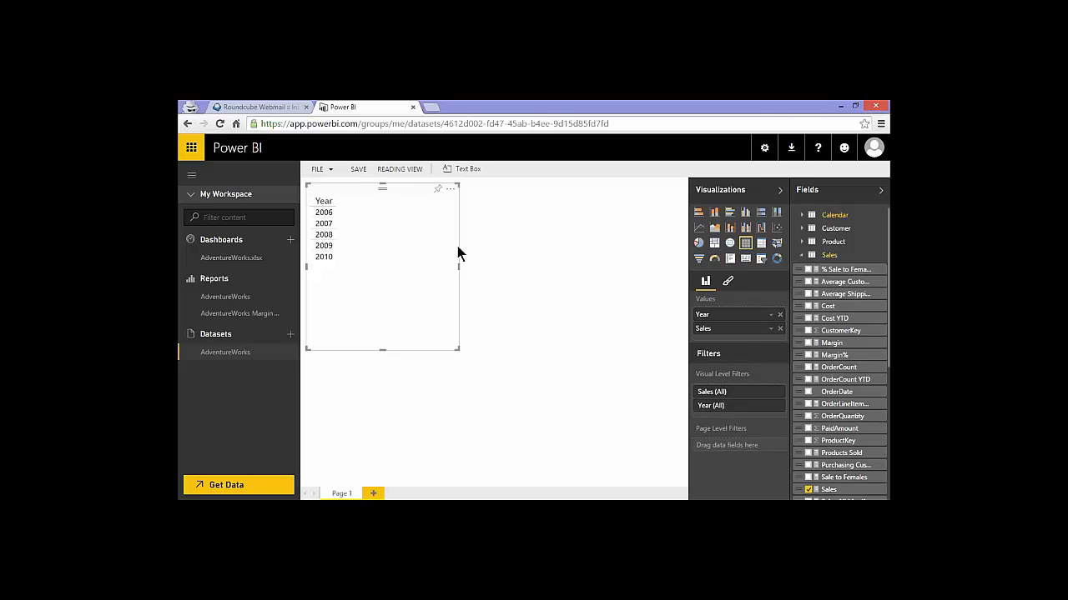
pyautogui.click(699, 212)
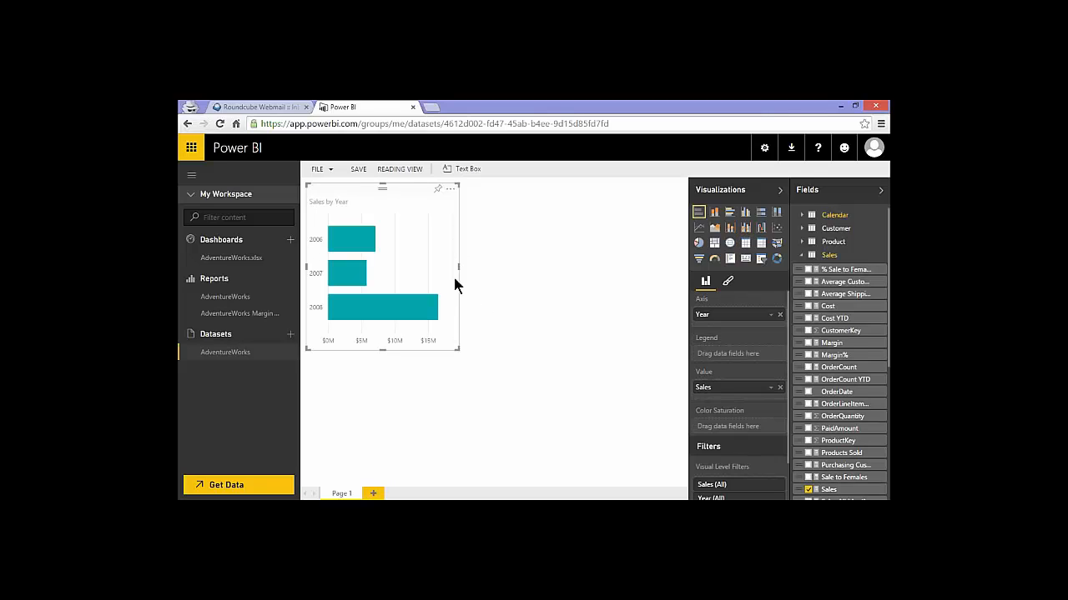
# Widen the Sales by Year chart and review its Format settings
pyautogui.moveTo(458, 267); pyautogui.dragTo(501, 284)
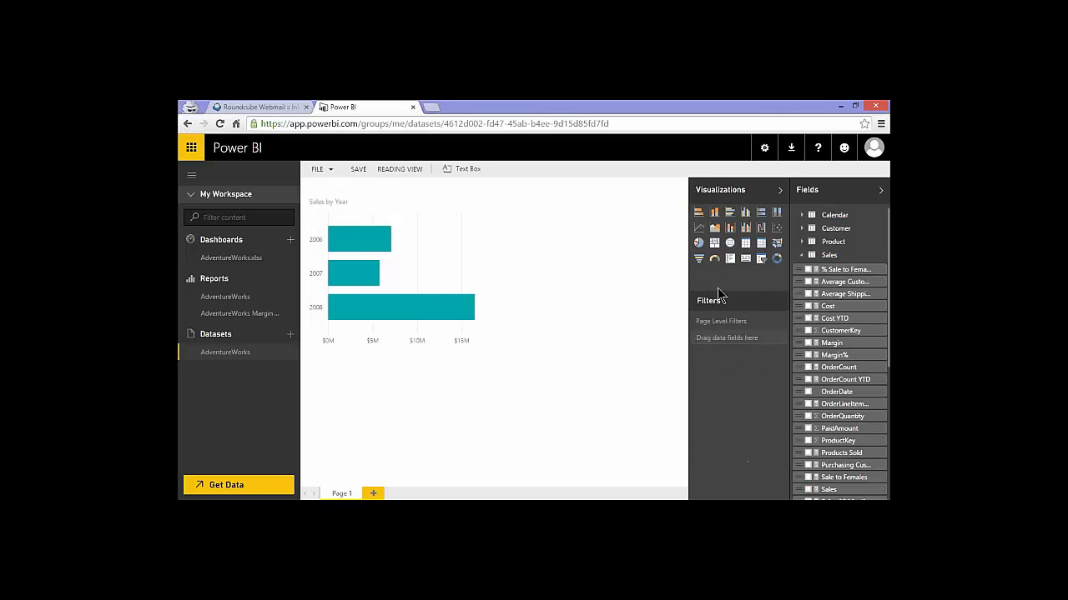
pyautogui.click(466, 270)
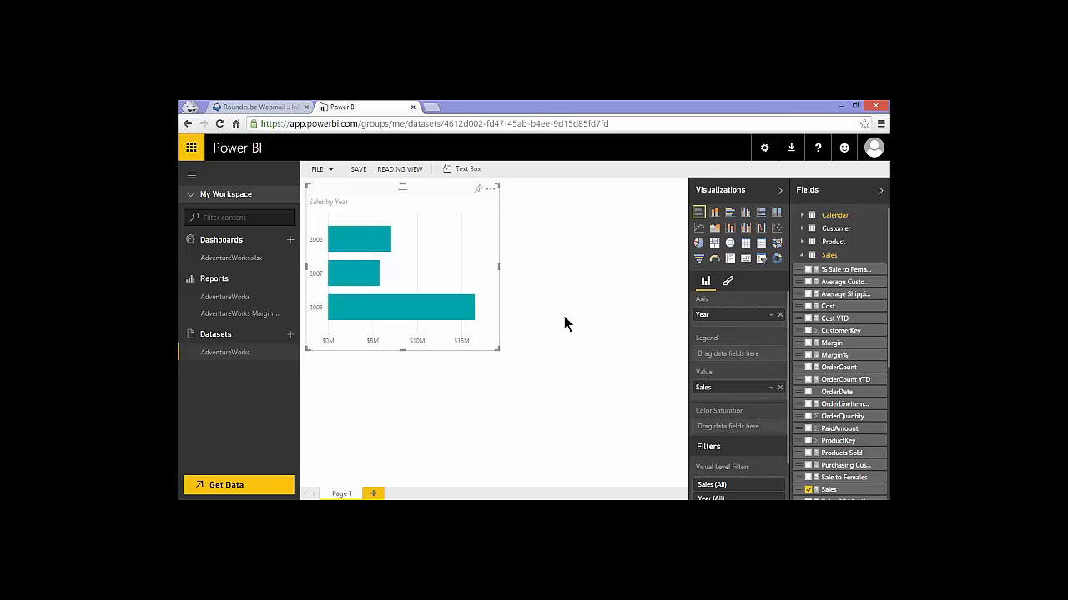
pyautogui.click(728, 285)
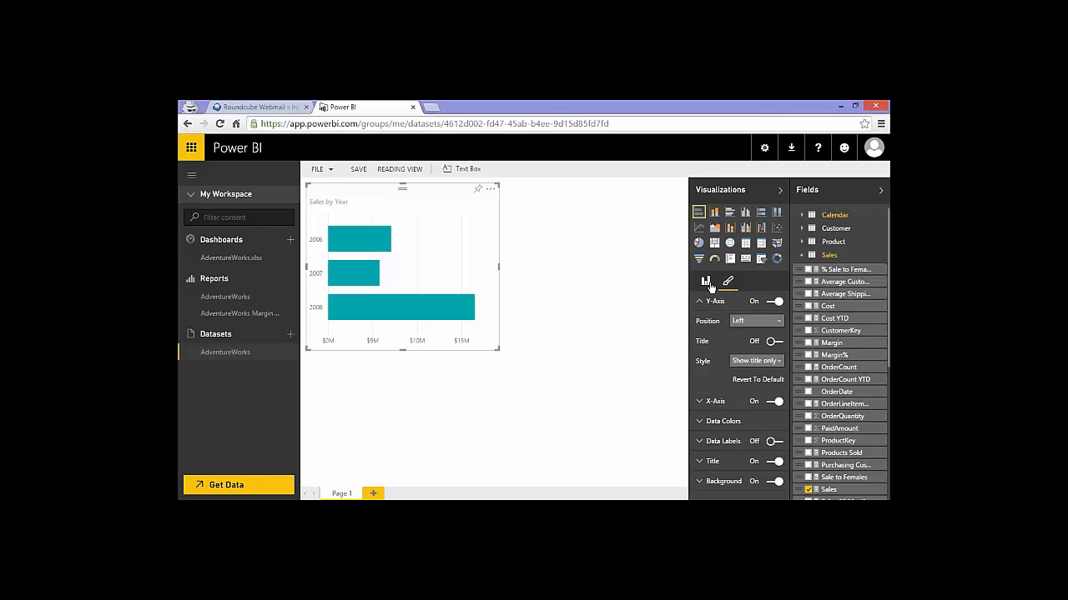
pyautogui.click(706, 282)
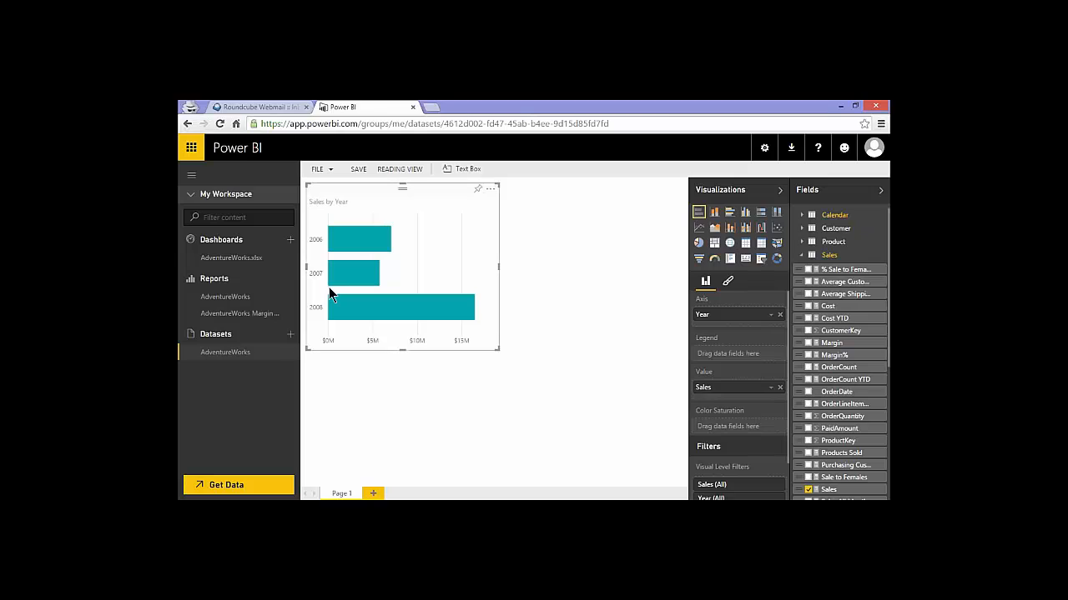
# Start saving the new report, then cancel the Save Your Report dialog
pyautogui.click(360, 173)
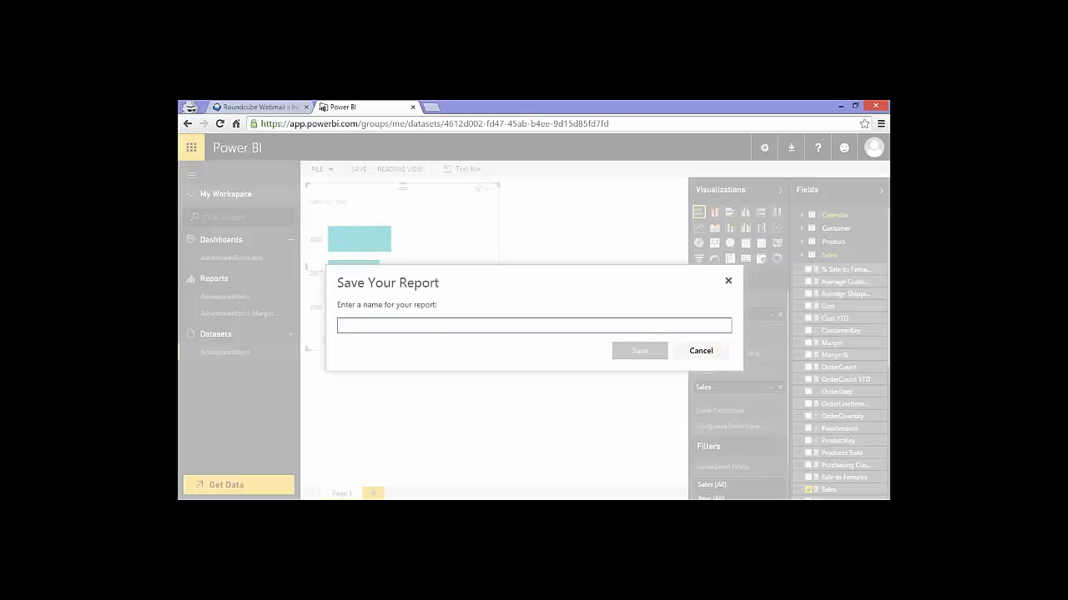
pyautogui.click(700, 354)
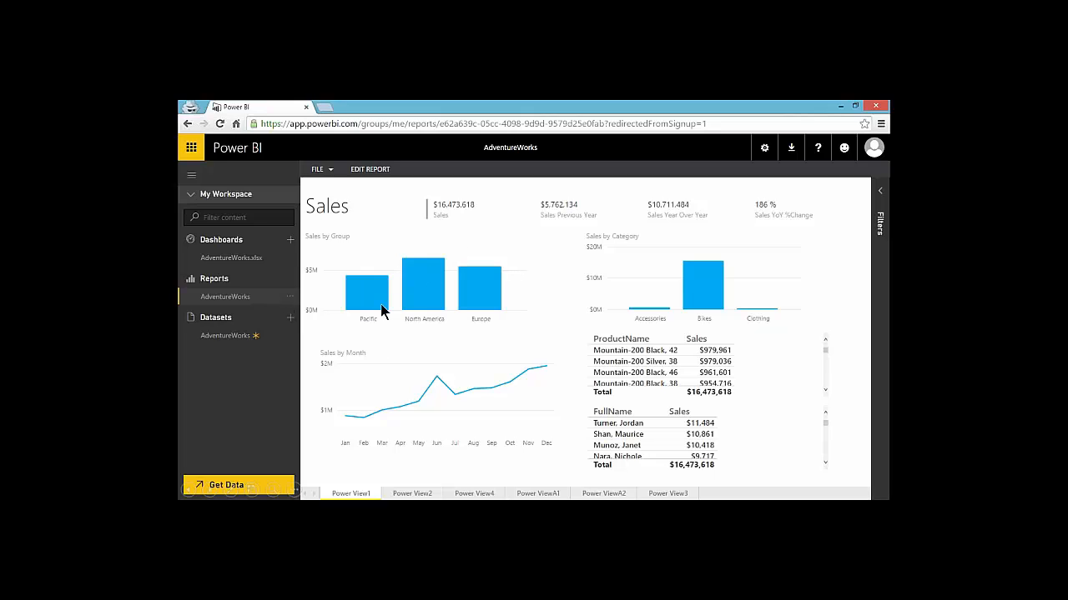
# Mark up the Power View page tabs, then open the AdventureWorks Margin Report
pyautogui.hotkey('ctrl', 'p')
pyautogui.moveTo(450, 406); pyautogui.dragTo(416, 482)
pyautogui.moveTo(514, 420); pyautogui.dragTo(481, 483)
pyautogui.moveTo(590, 400)
pyautogui.mouseDown()
pyautogui.moveTo(551, 482)
pyautogui.moveTo(570, 472)
pyautogui.mouseUp()
pyautogui.moveTo(648, 423); pyautogui.dragTo(609, 479)
pyautogui.moveTo(722, 383); pyautogui.dragTo(683, 479)
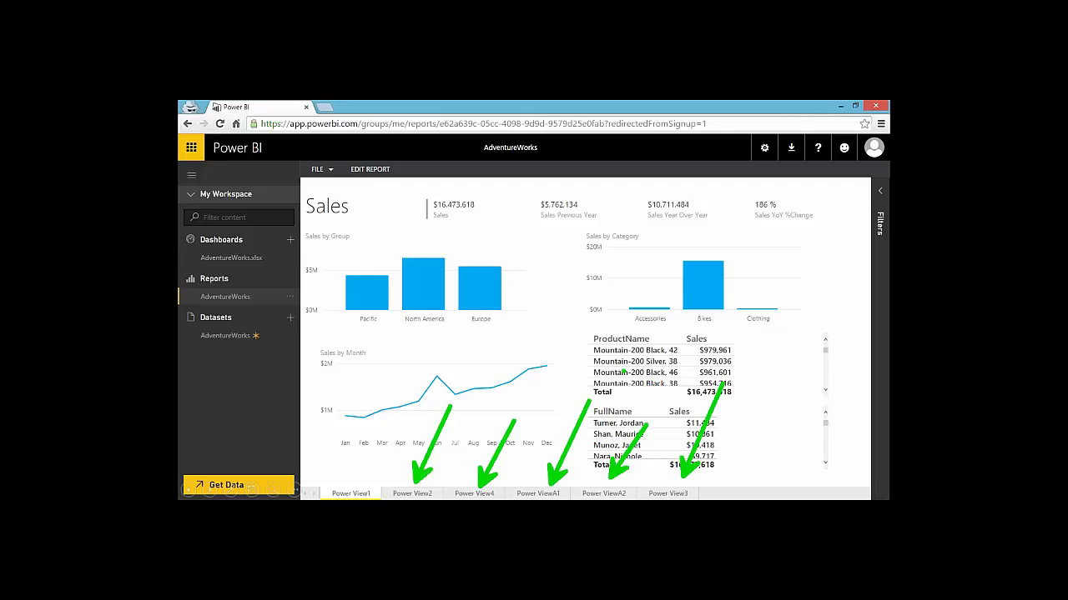
pyautogui.hotkey('ctrl', 'z')
pyautogui.hotkey('ctrl', 'z')
pyautogui.hotkey('ctrl', 'z')
pyautogui.hotkey('ctrl', 'z')
pyautogui.hotkey('ctrl', 'z')
pyautogui.hotkey('ctrl', 'z')
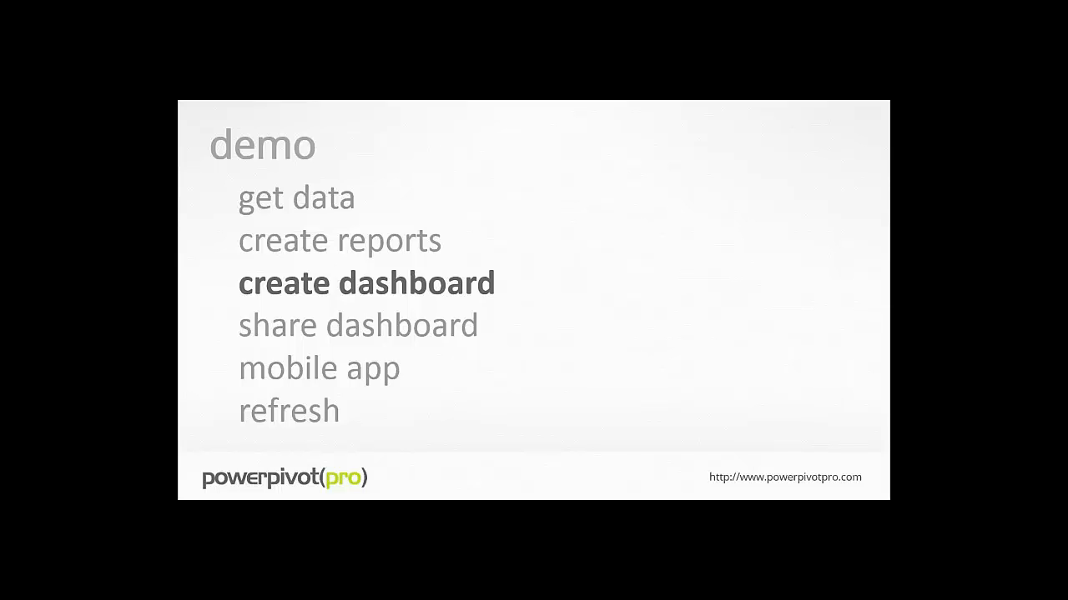
pyautogui.click(680, 336)
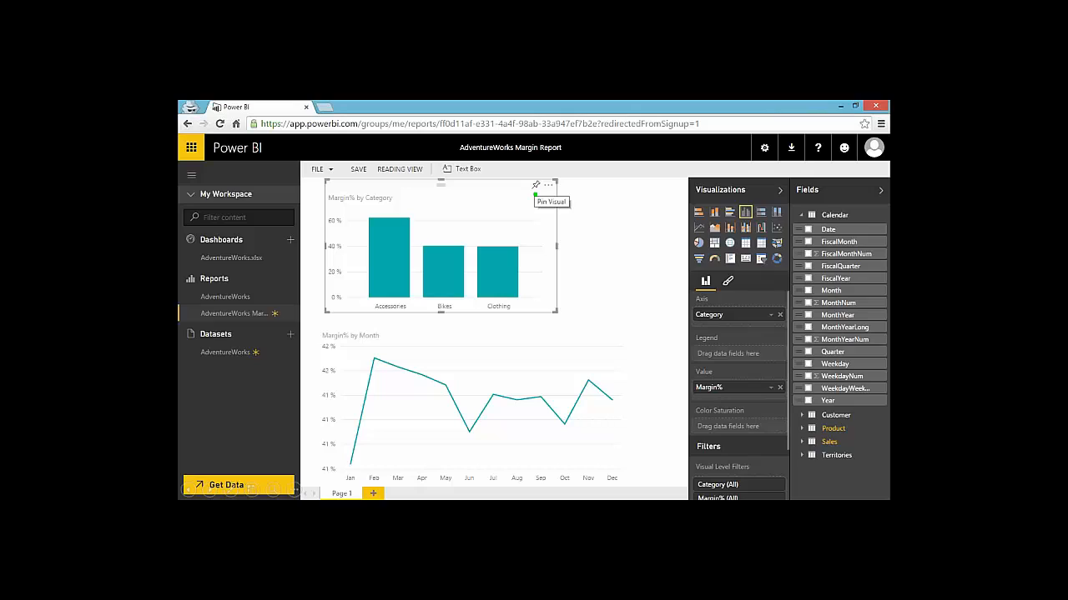
# Pin the Margin% by Category chart to the AdventureWorks.xlsx dashboard
pyautogui.moveTo(534, 194); pyautogui.dragTo(518, 208)
pyautogui.moveTo(534, 196); pyautogui.dragTo(493, 297)
pyautogui.press('Escape')
pyautogui.click(537, 184)
pyautogui.moveTo(529, 265); pyautogui.dragTo(685, 182)
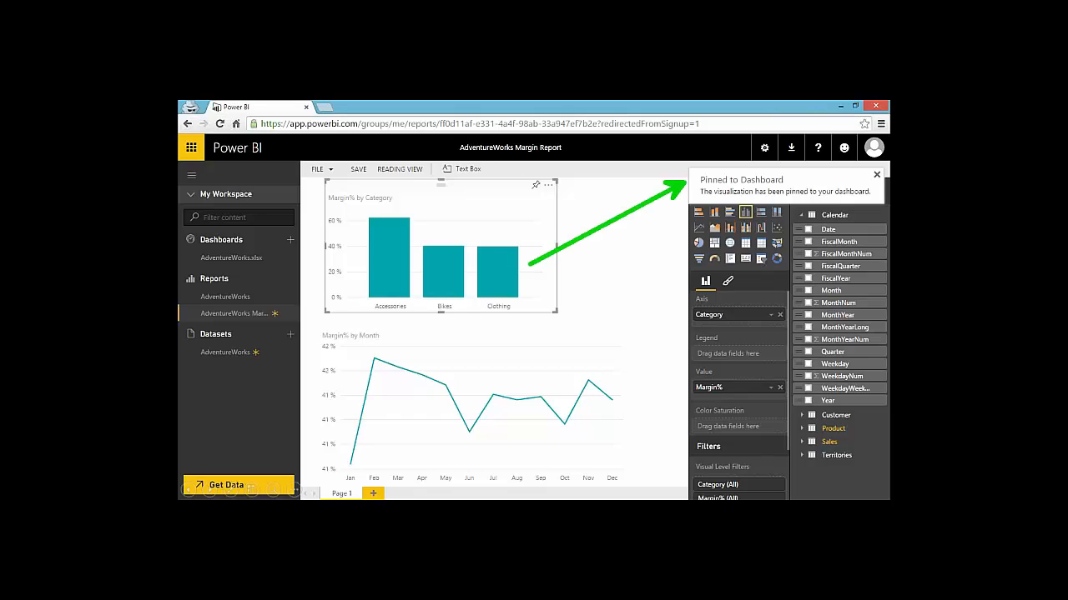
pyautogui.press('Escape')
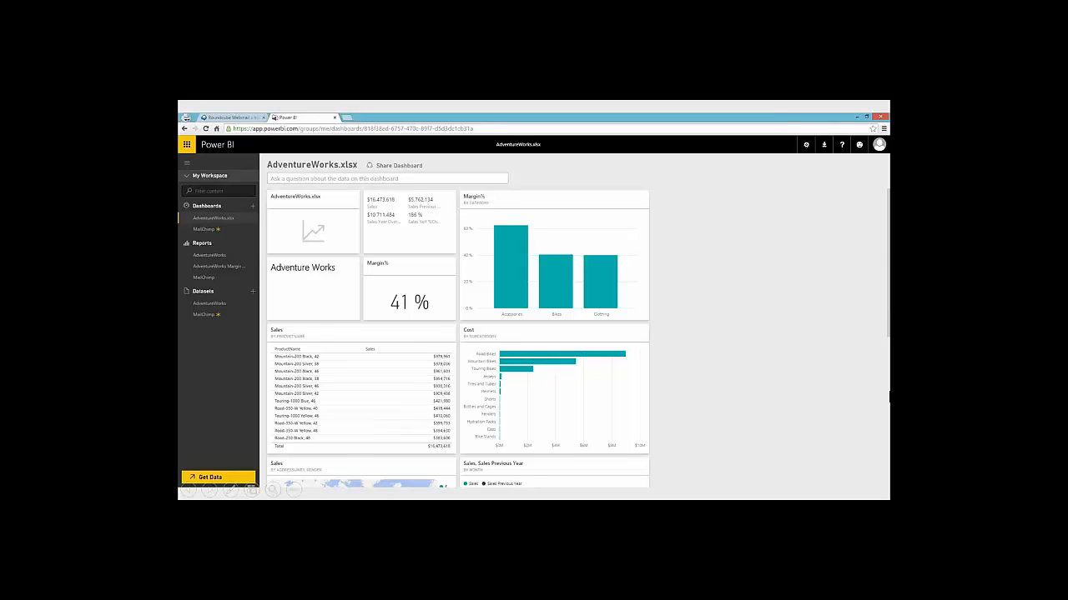
# Scroll the dashboard, open the report behind the sales KPI tile, then show the dashboard's options
pyautogui.scroll(-3, 882, 391)
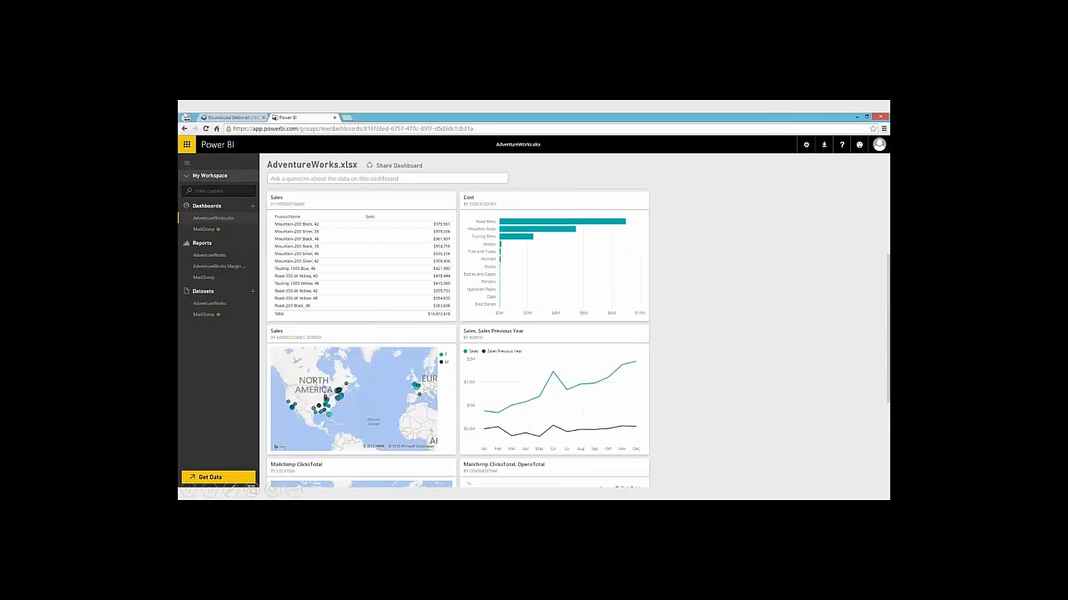
pyautogui.scroll(-3, 536, 267)
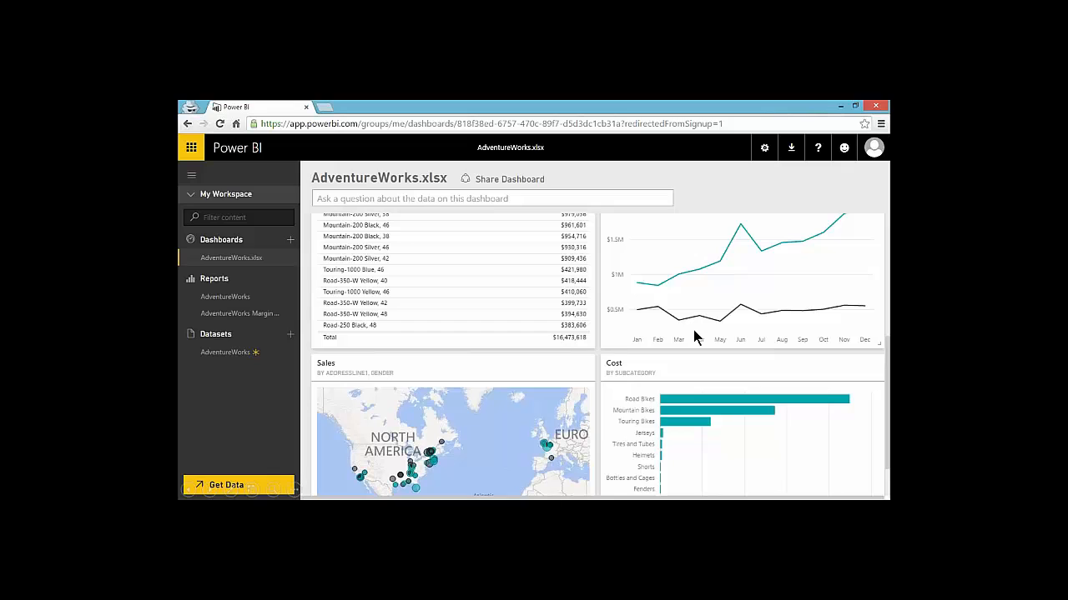
pyautogui.scroll(3, 693, 330)
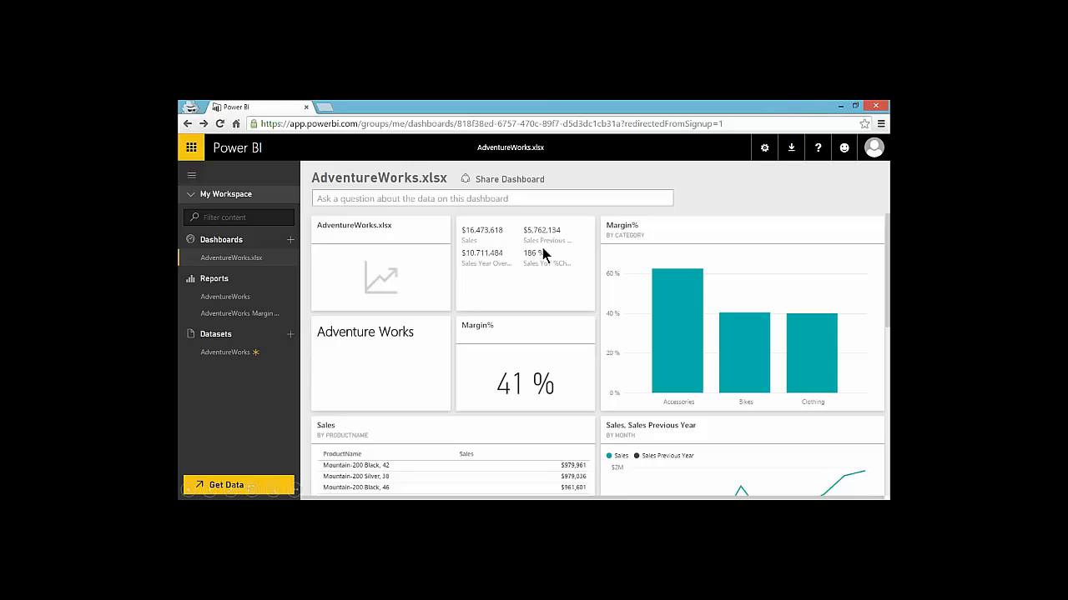
pyautogui.click(564, 247)
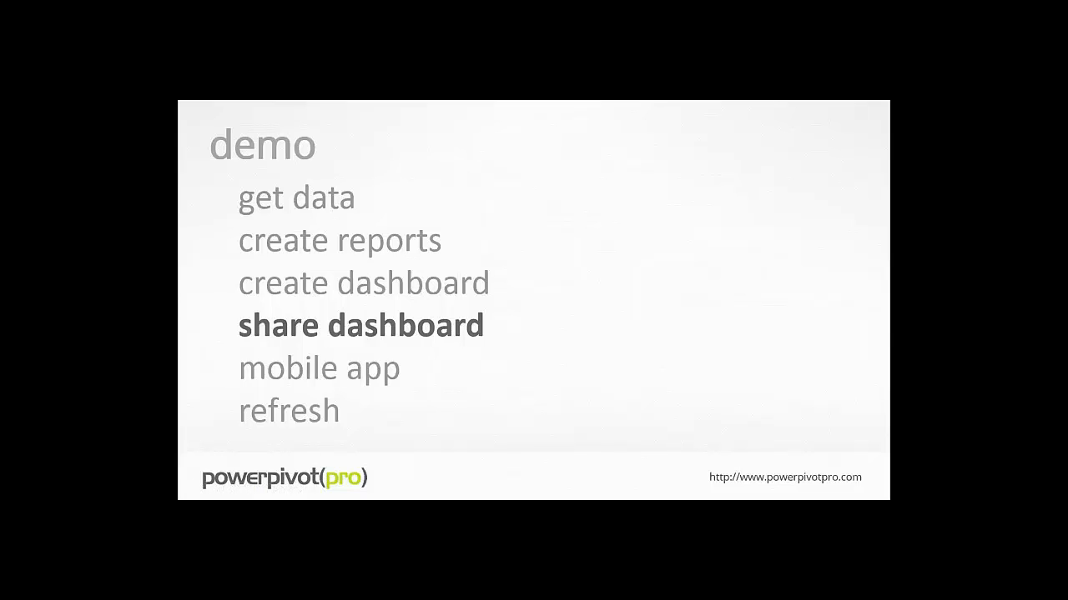
pyautogui.click(581, 255)
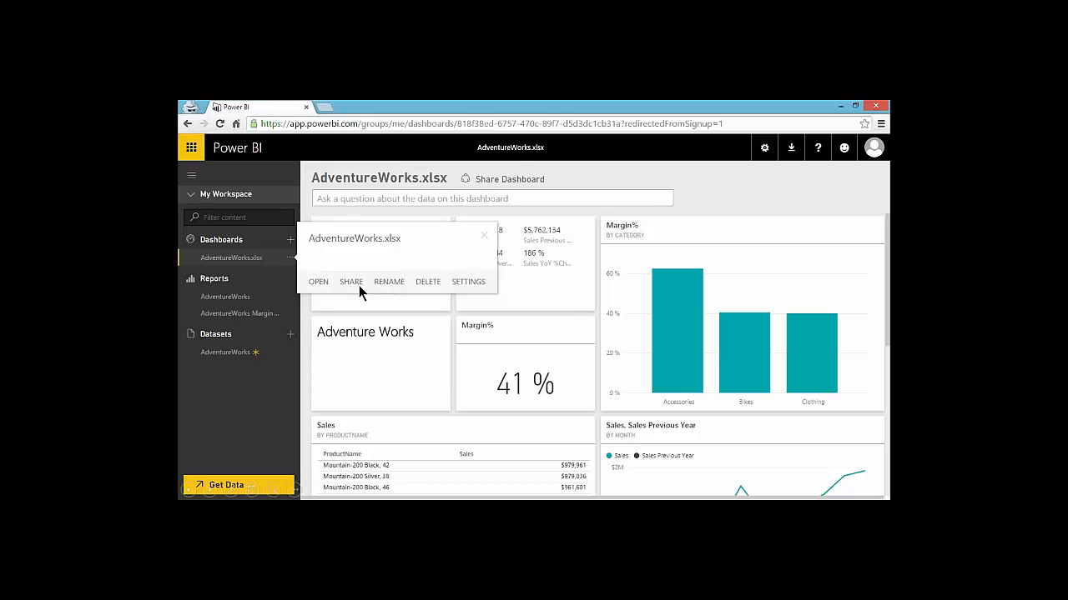
pyautogui.click(507, 180)
# Share the AdventureWorks.xlsx dashboard, entering the recipient's e-mail address in the invite box
pyautogui.click(352, 281)
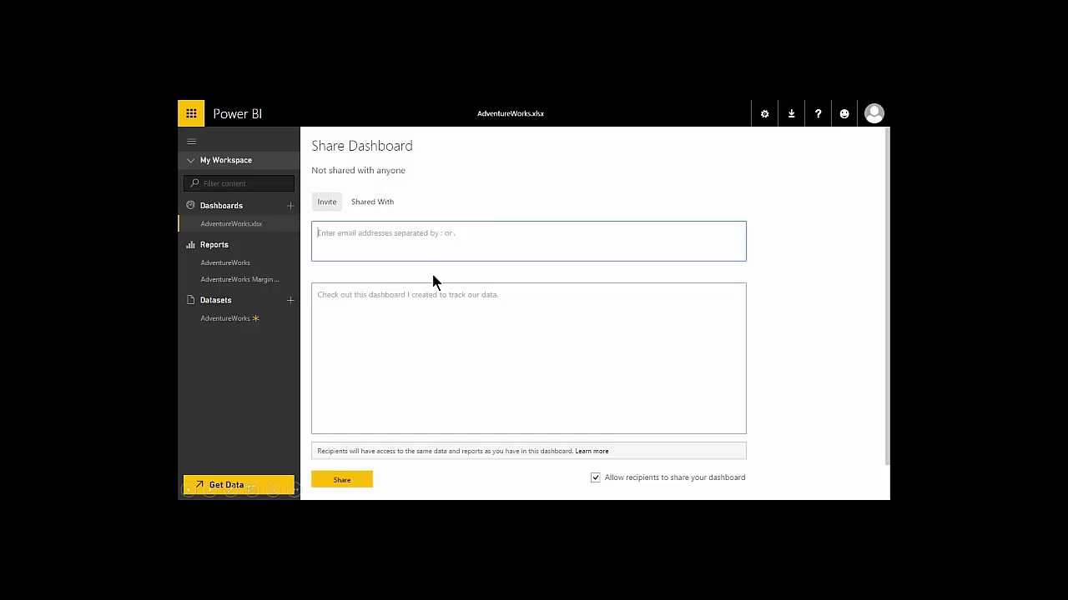
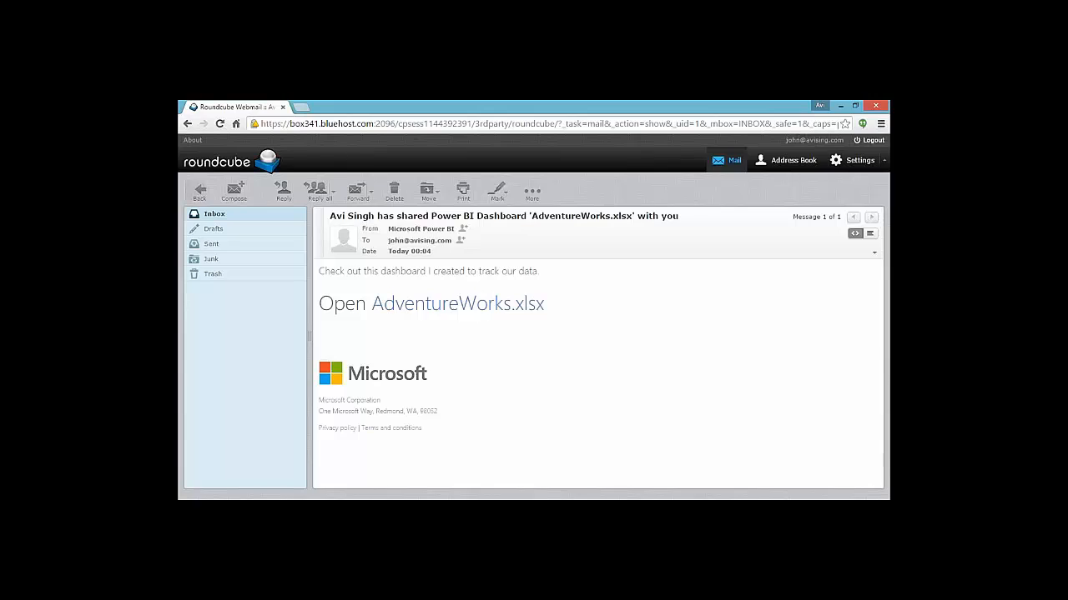
# Open the shared AdventureWorks.xlsx dashboard showing 41 % Margin% and $16,473,618 in Sales
pyautogui.click(433, 304)
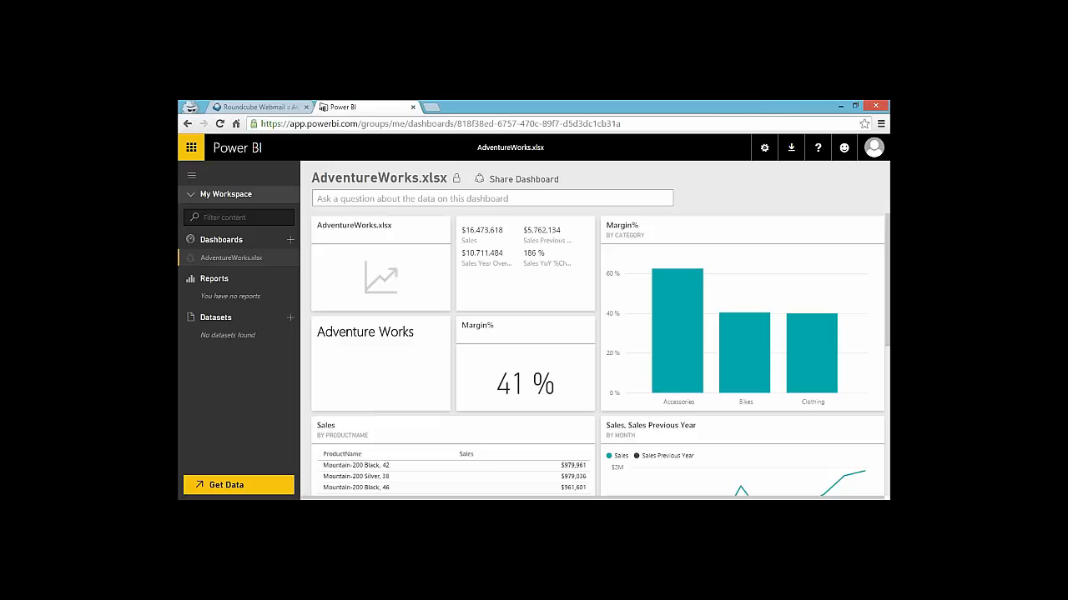
# View the Sales report behind a tile, then bring up the AdventureWorks.xlsx Share Dashboard form
pyautogui.click(542, 261)
pyautogui.click(533, 183)
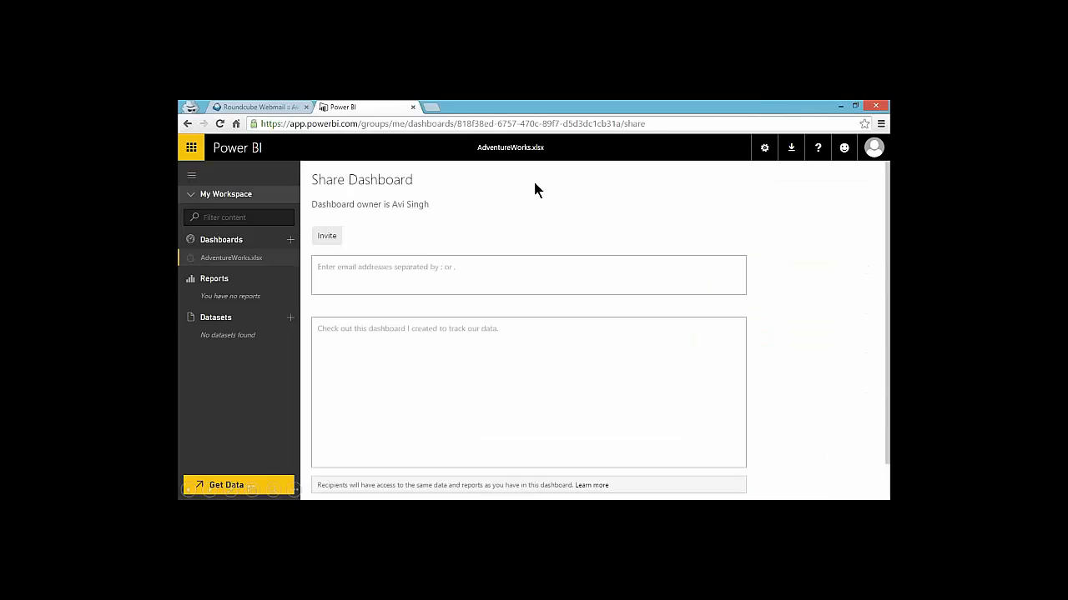
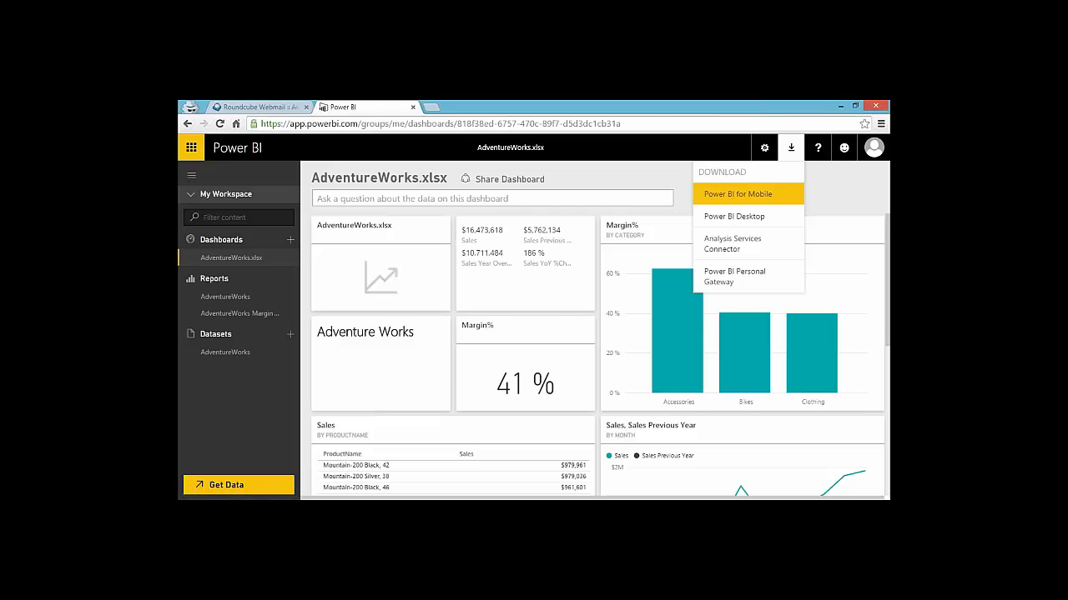
# Bring up the Power BI mobile download page, then go to the Start screen with Power BI Preview installed
pyautogui.press('Right')
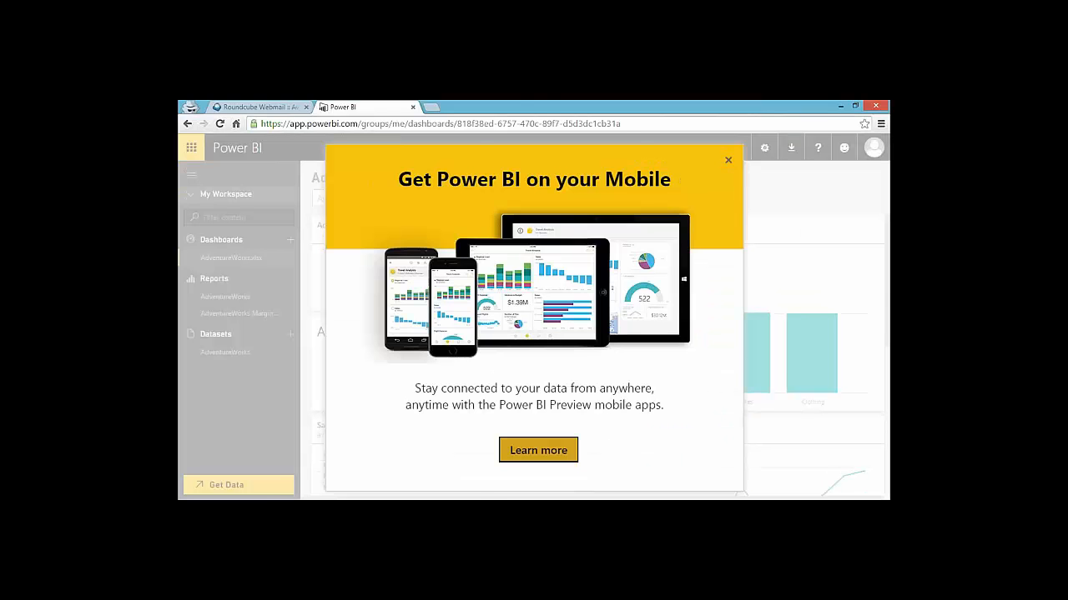
pyautogui.press('Right')
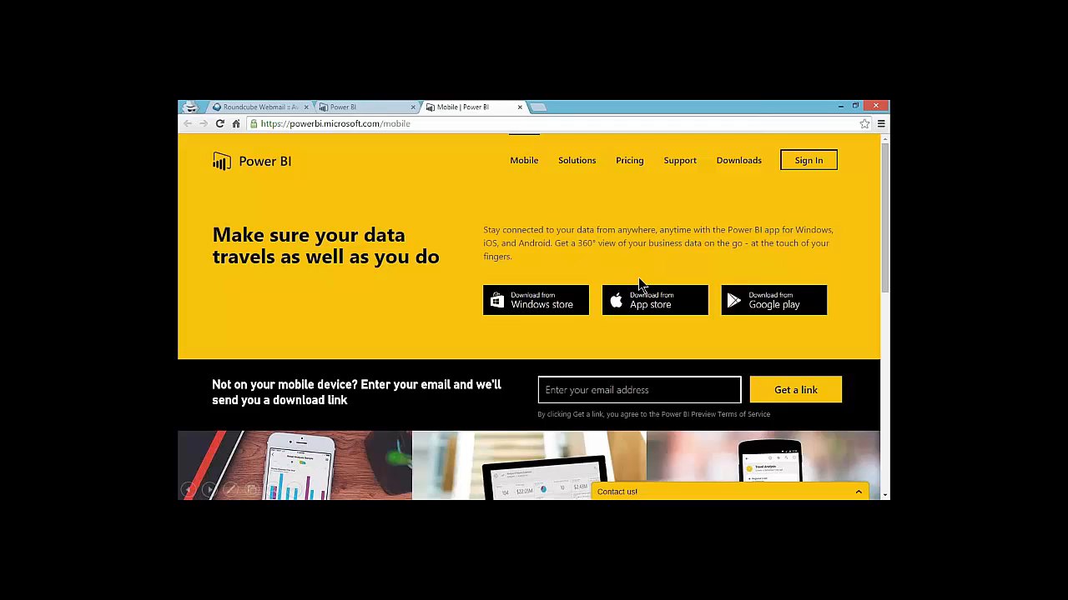
pyautogui.press('super')
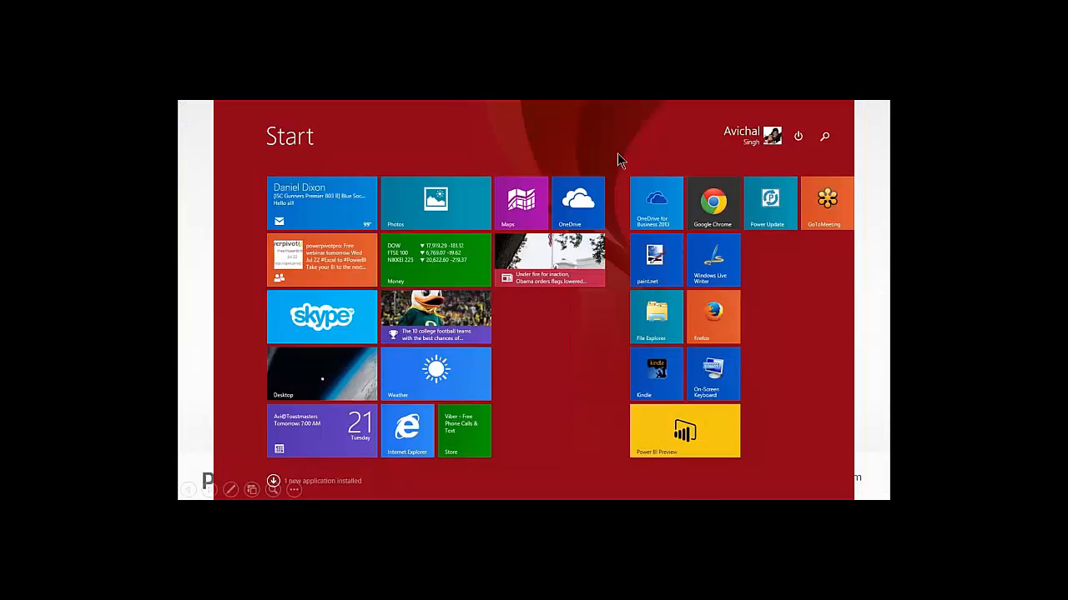
# Launch Power BI Preview, sign in, and open the AdventureWorks.xlsx dashboard showing 41 % margin
pyautogui.click(689, 441)
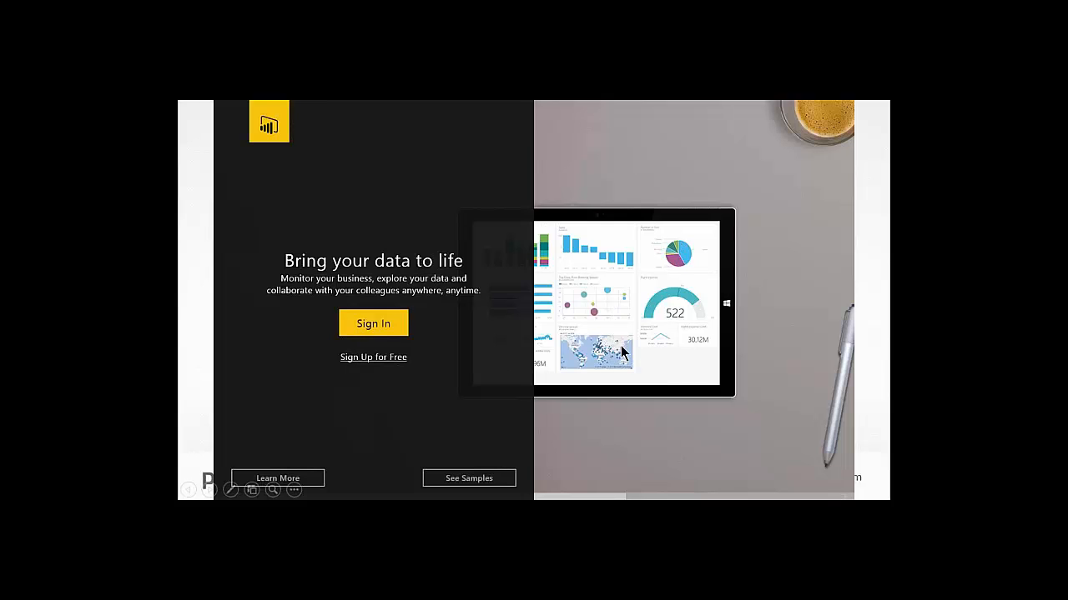
pyautogui.click(382, 328)
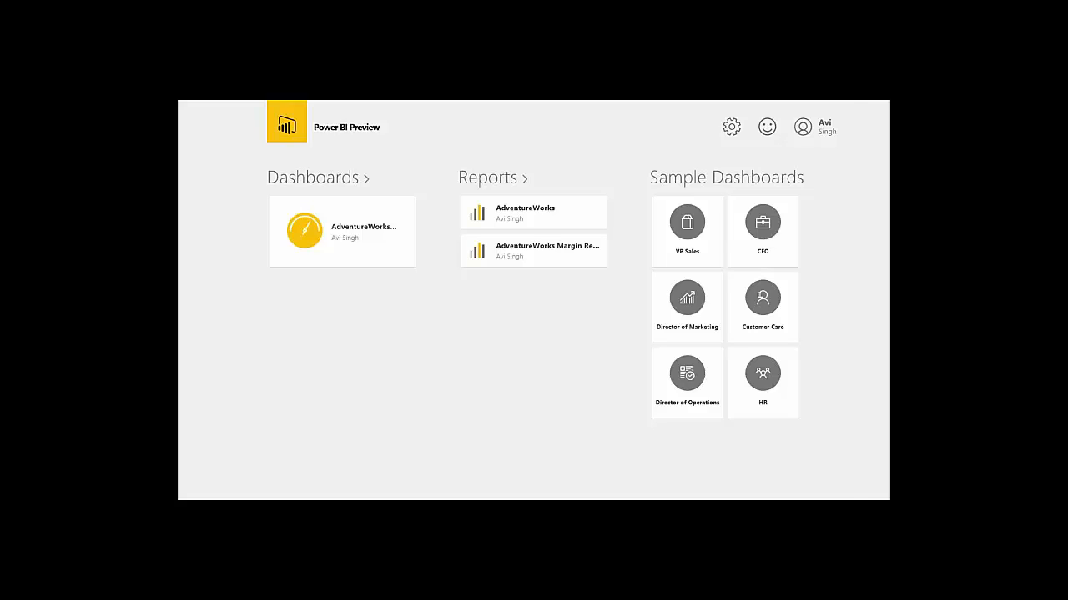
pyautogui.press('Right')
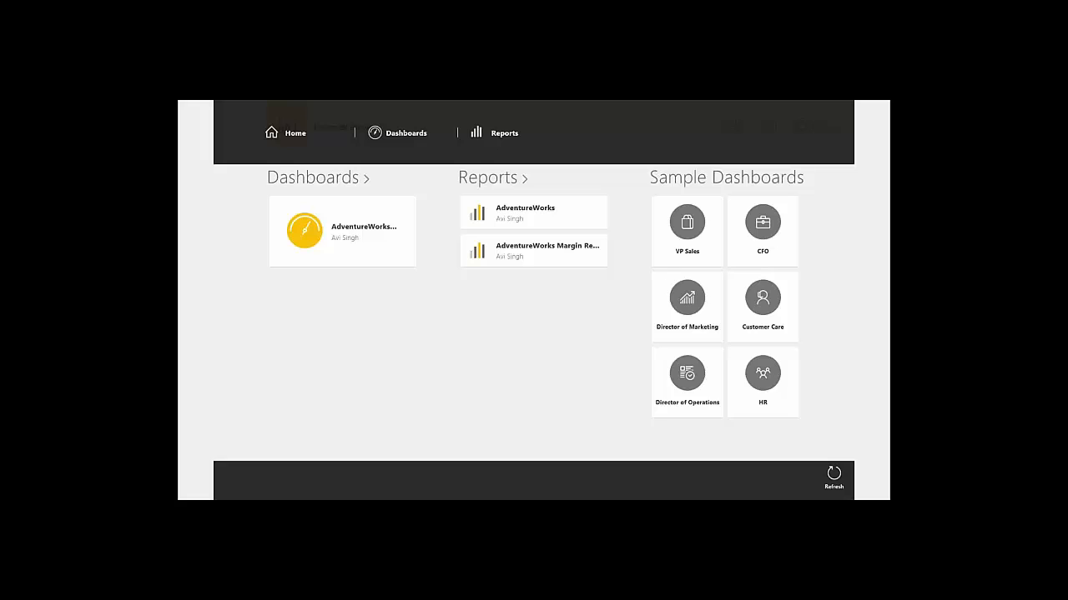
pyautogui.press('Right')
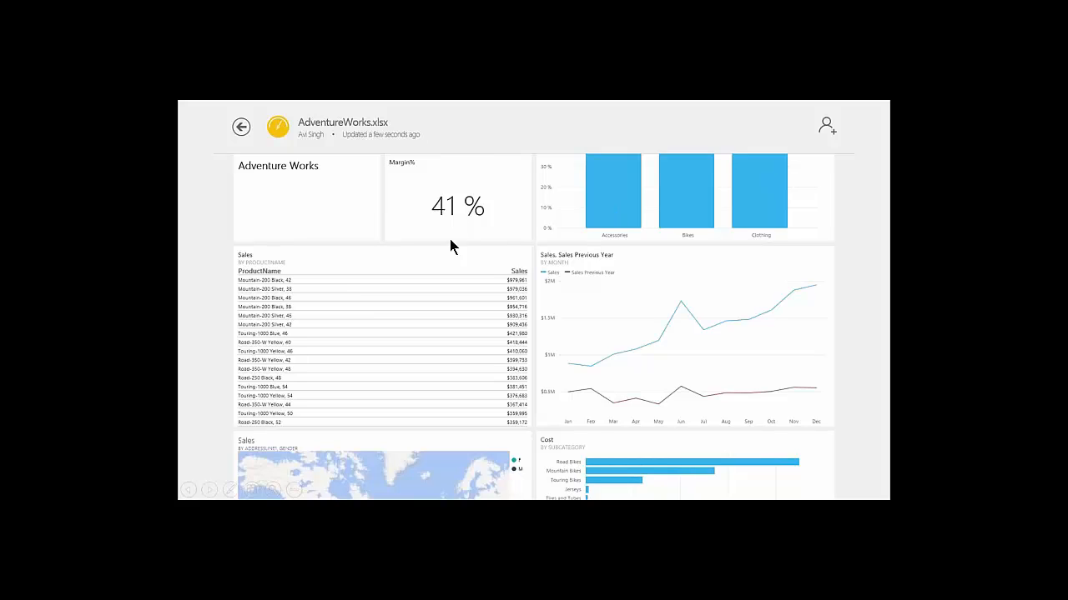
# Annotate the Sales, Sales Previous Year chart with 'Promotions worked great this June!', share it, and reach the agenda slide
pyautogui.click(656, 329)
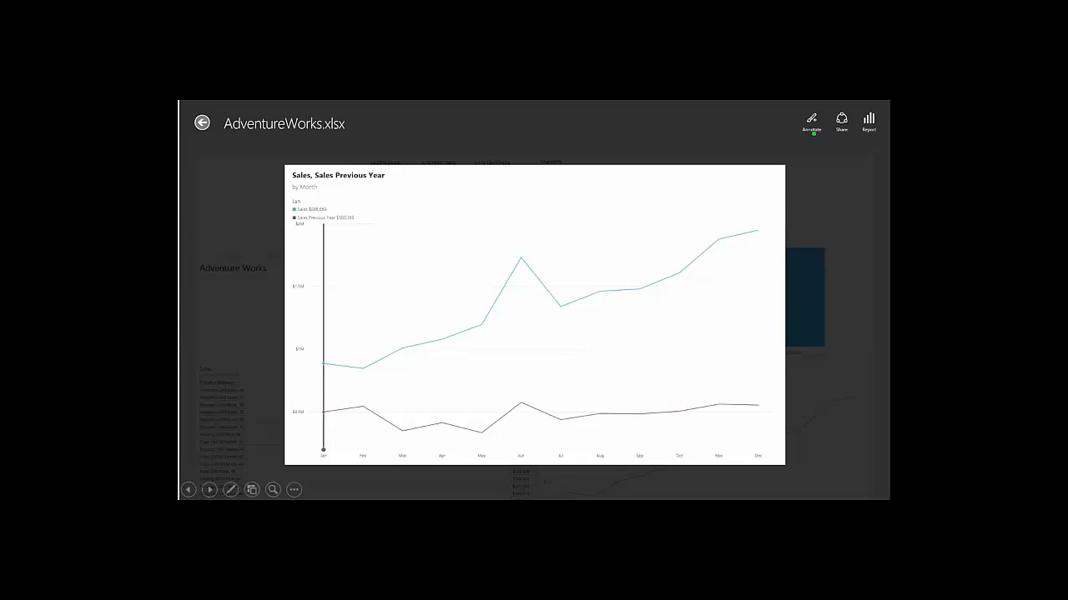
pyautogui.click(810, 121)
pyautogui.moveTo(810, 137); pyautogui.dragTo(779, 310)
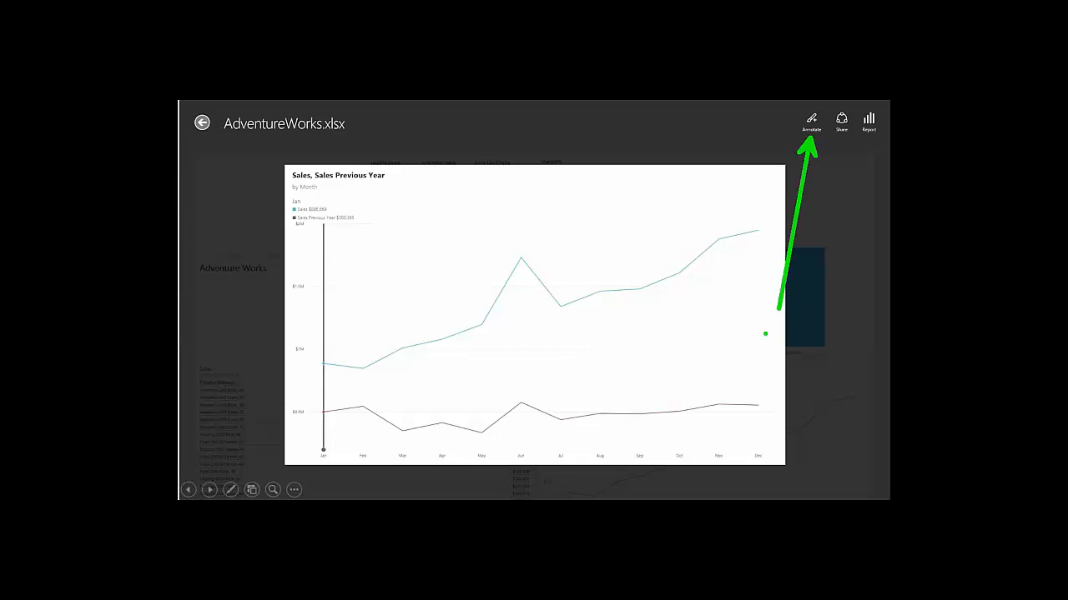
pyautogui.press('Escape')
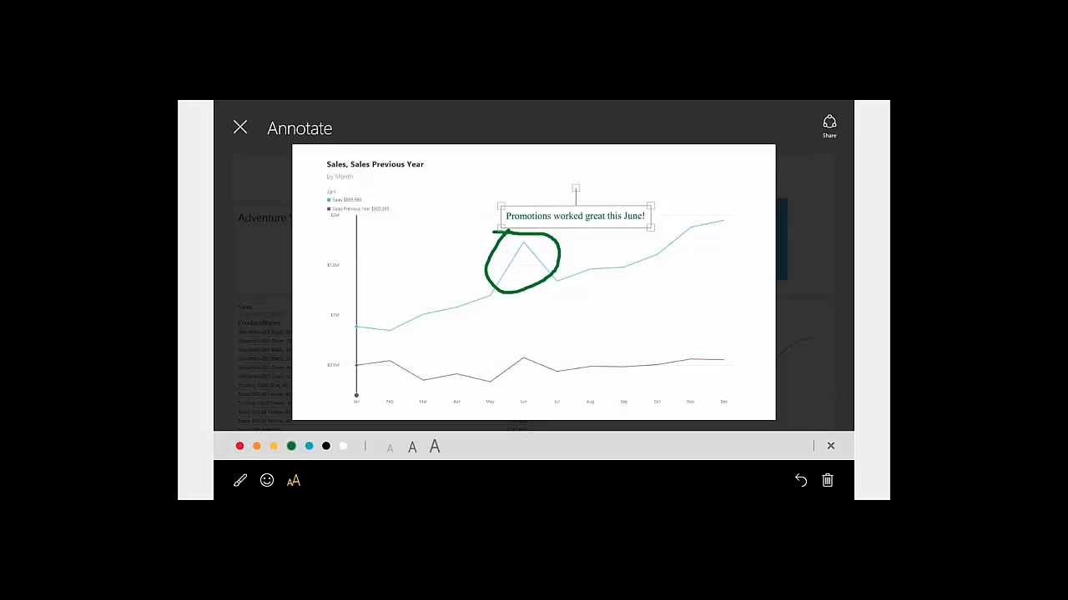
pyautogui.press('Right')
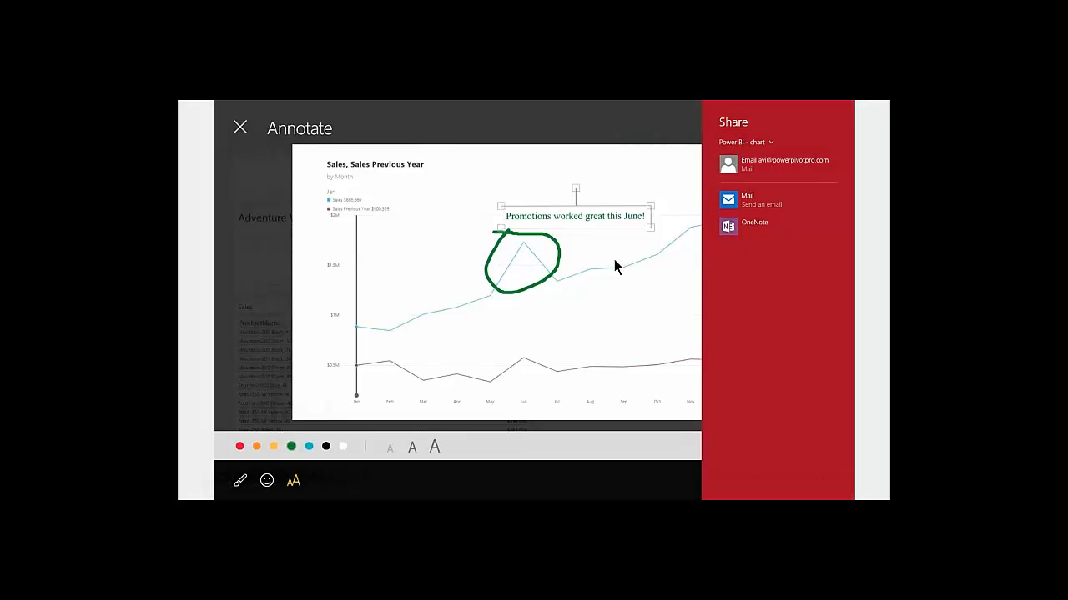
pyautogui.press('Right')
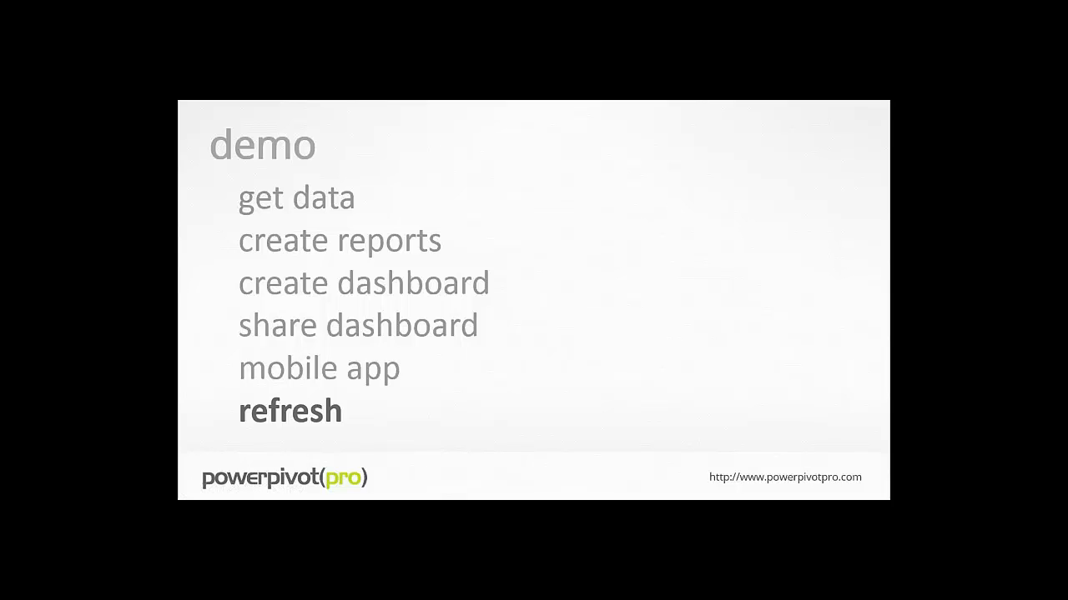
# Move past the refresh options slide to the AdventureWorks dataset's refresh details: last refresh succeeded, no schedule
pyautogui.press('Right')
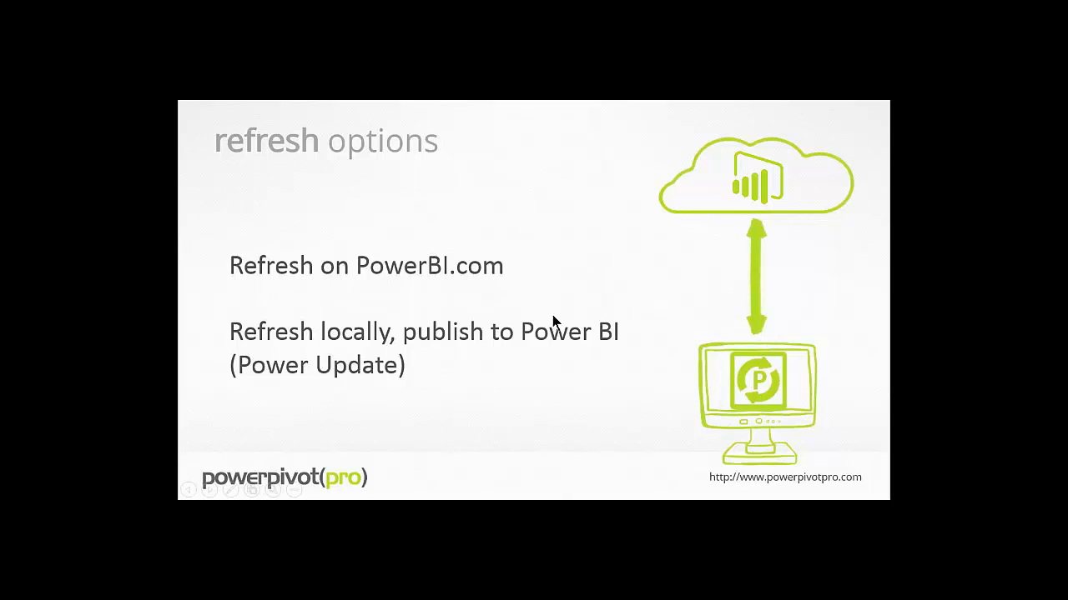
pyautogui.hotkey('alt', 'Tab')
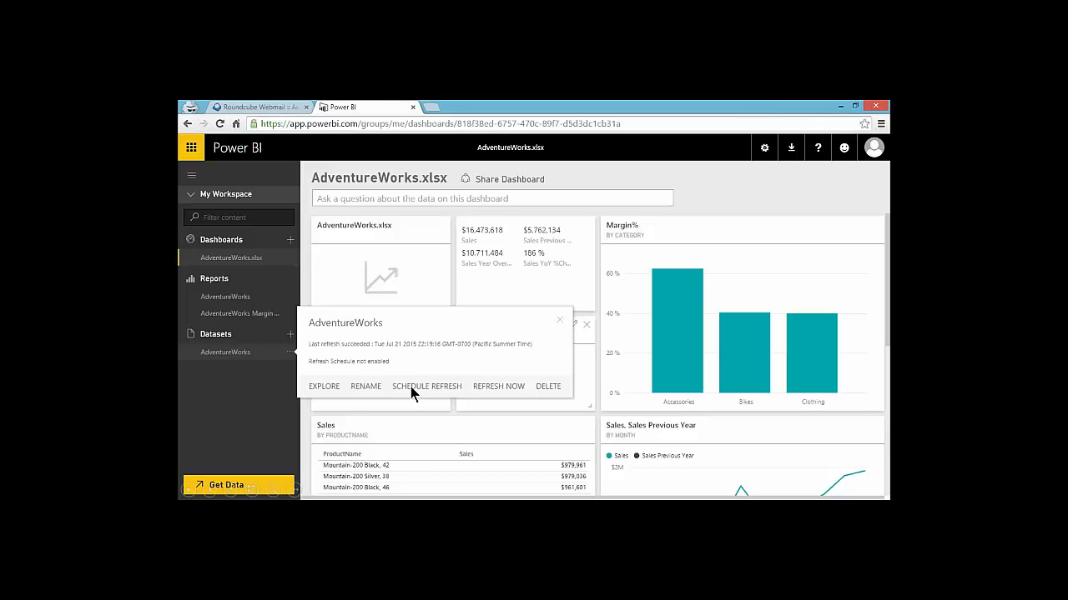
# Mark up the scheduled refresh and refresh now options, then show the downloads list with Power BI Personal Gateway
pyautogui.hotkey('ctrl', 'p')
pyautogui.click(431, 393)
pyautogui.moveTo(502, 392); pyautogui.dragTo(550, 440)
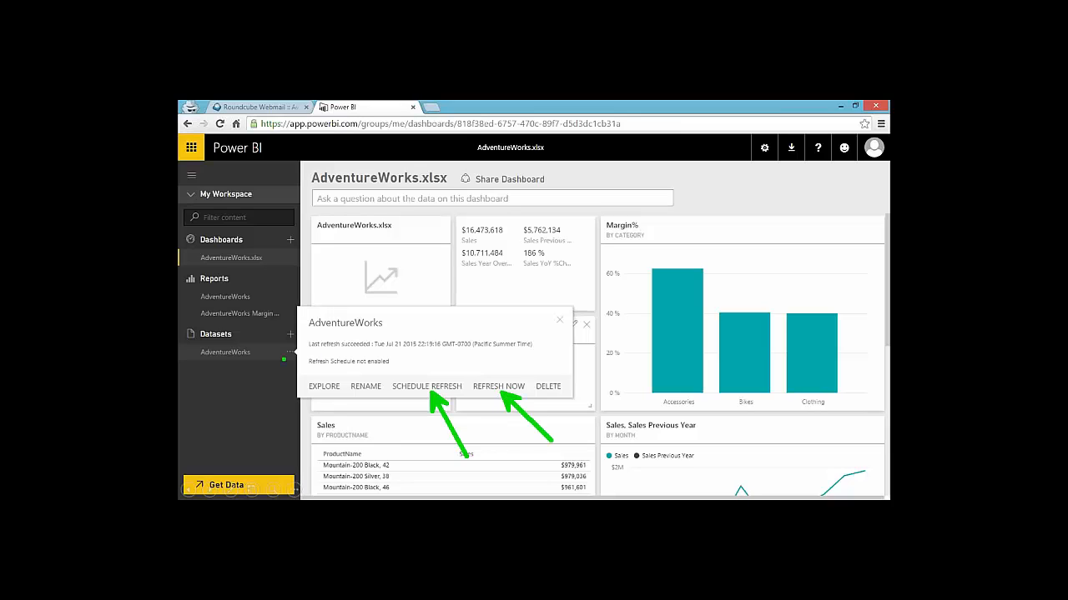
pyautogui.moveTo(284, 358); pyautogui.dragTo(269, 450)
pyautogui.press('Escape')
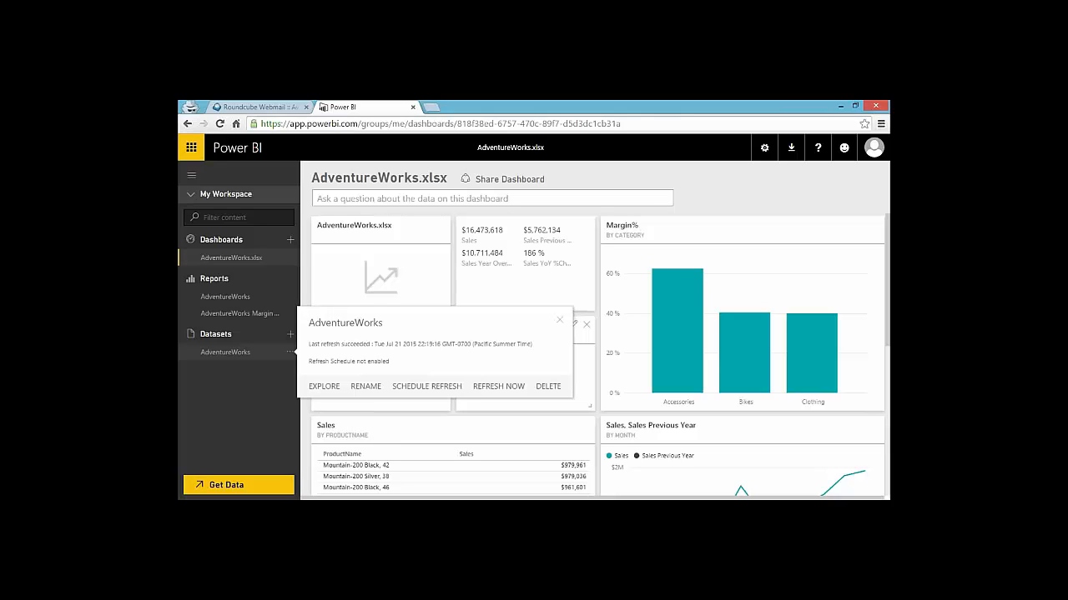
pyautogui.click(791, 148)
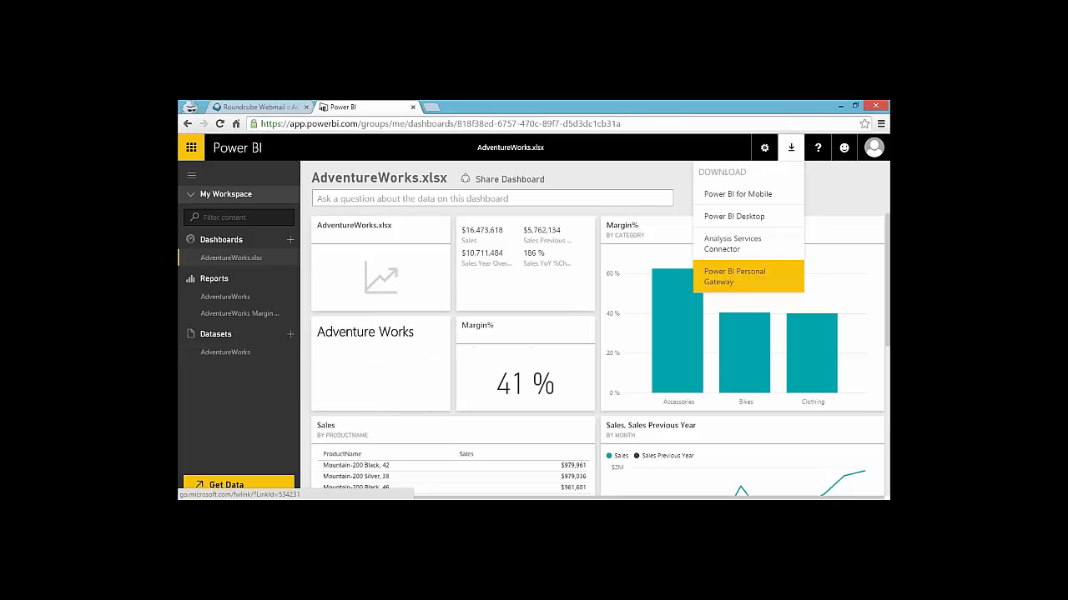